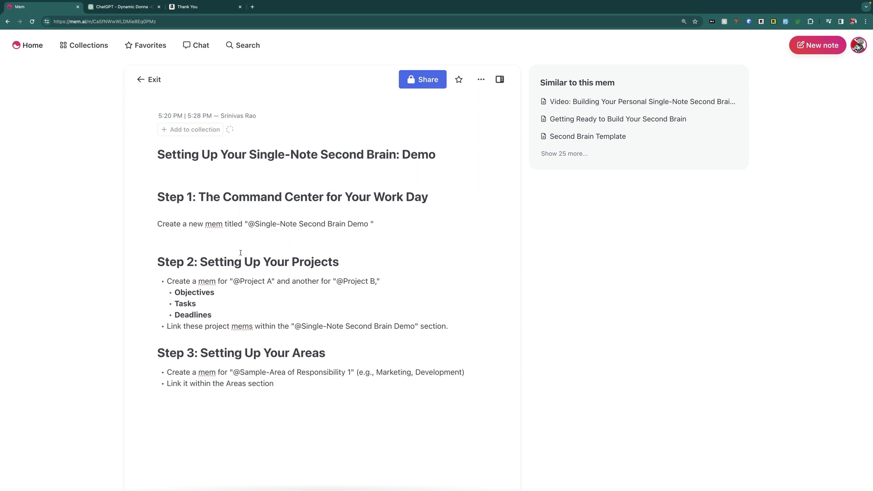
{"action": "key", "text": "BackSpace"}
- Turn the Single-Note Second Brain Demo mention into a new linked mem and open it alongside
{"action": "left_click", "coordinate": [372, 218]}
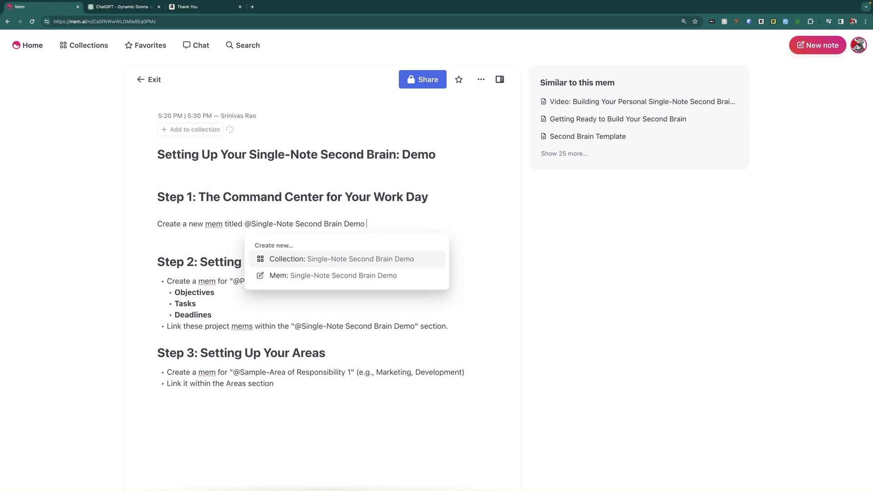
{"action": "key", "text": "Down"}
{"action": "key", "text": "Return"}
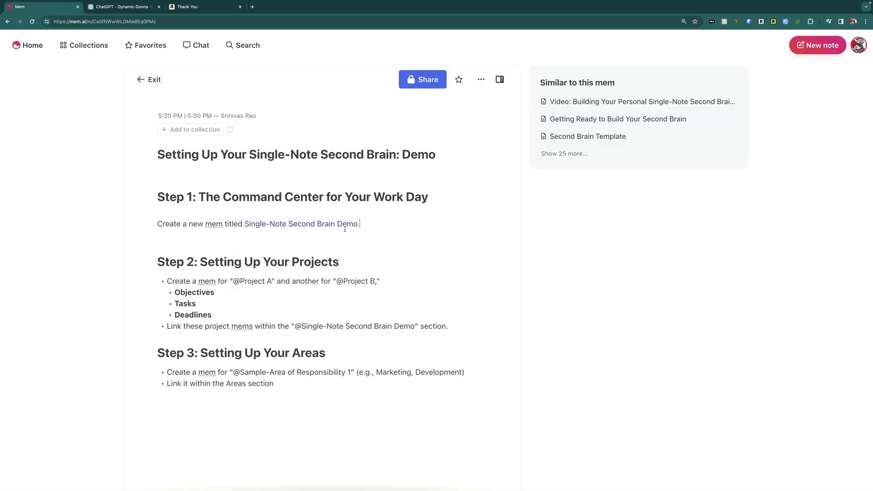
{"action": "left_click", "coordinate": [352, 224]}
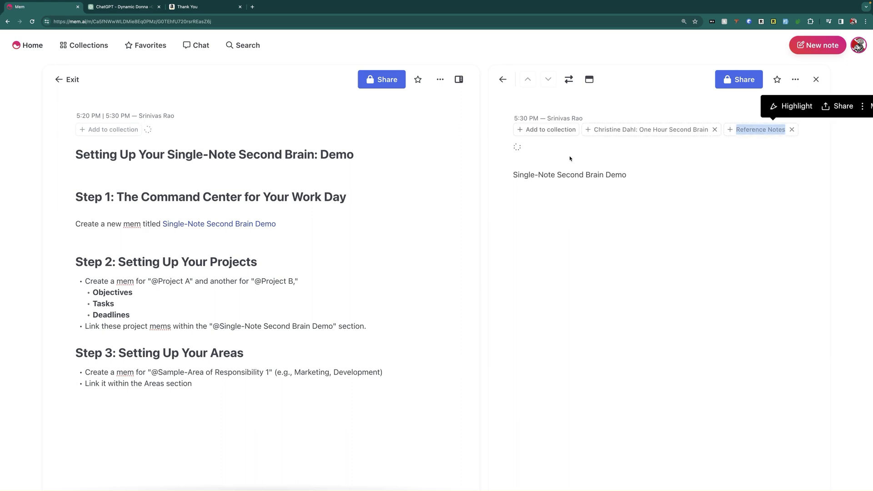
- Make the demo mem's title an H1 heading by prefixing it with '#'
{"action": "left_click_drag", "start_coordinate": [544, 182], "coordinate": [539, 182]}
{"action": "left_click", "coordinate": [540, 182]}
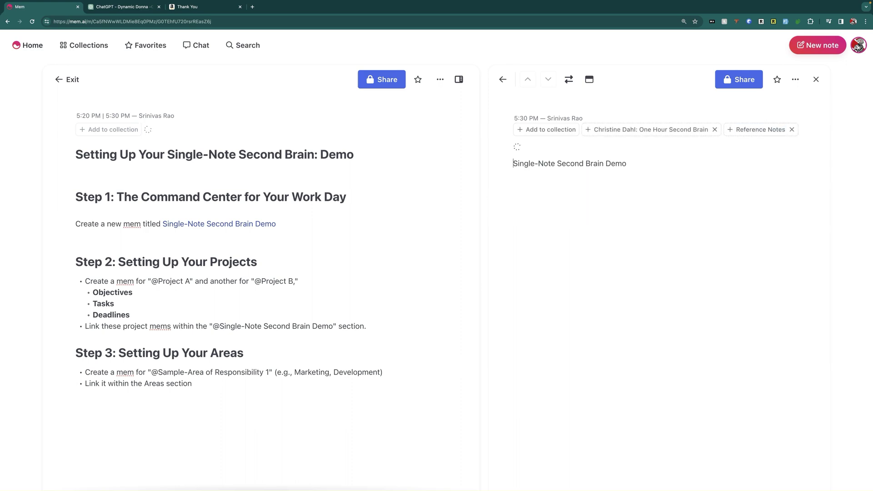
{"action": "type", "text": "#"}
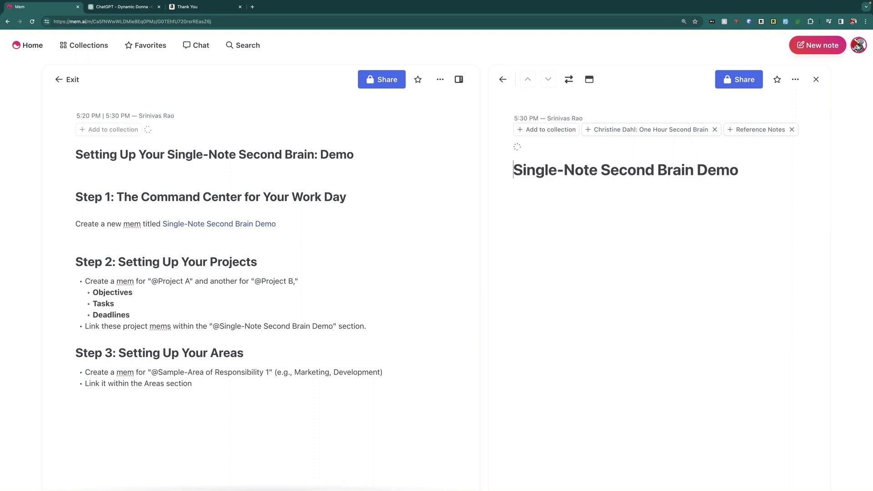
{"action": "left_click", "coordinate": [673, 191]}
{"action": "key", "text": "Return"}
{"action": "key", "text": "Return"}
{"action": "key", "text": "BackSpace"}
{"action": "key", "text": "BackSpace"}
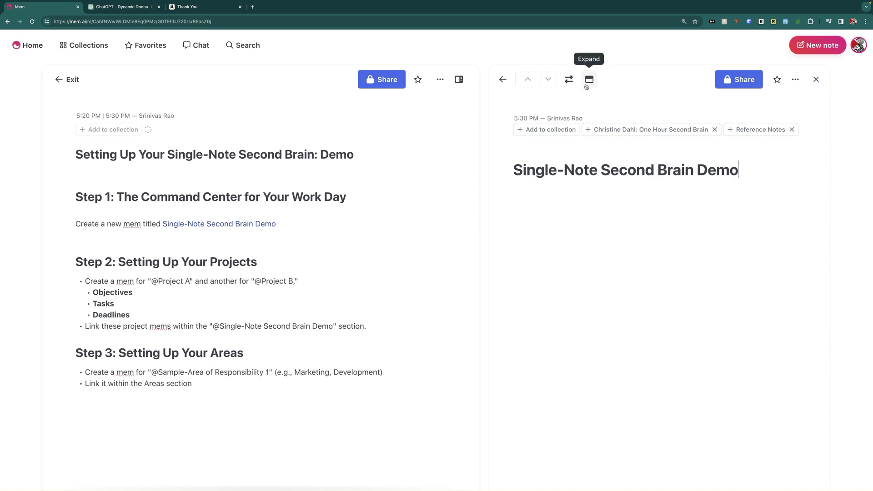
{"action": "left_click", "coordinate": [569, 79]}
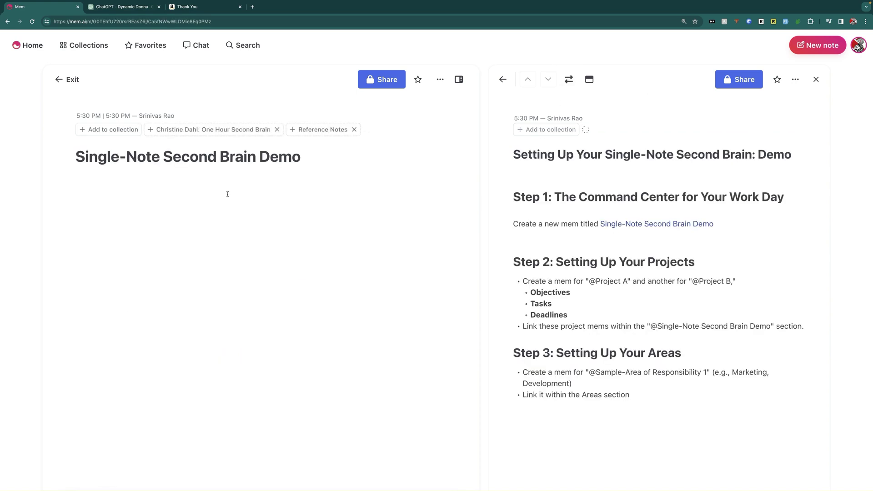
{"action": "key", "text": "Return"}
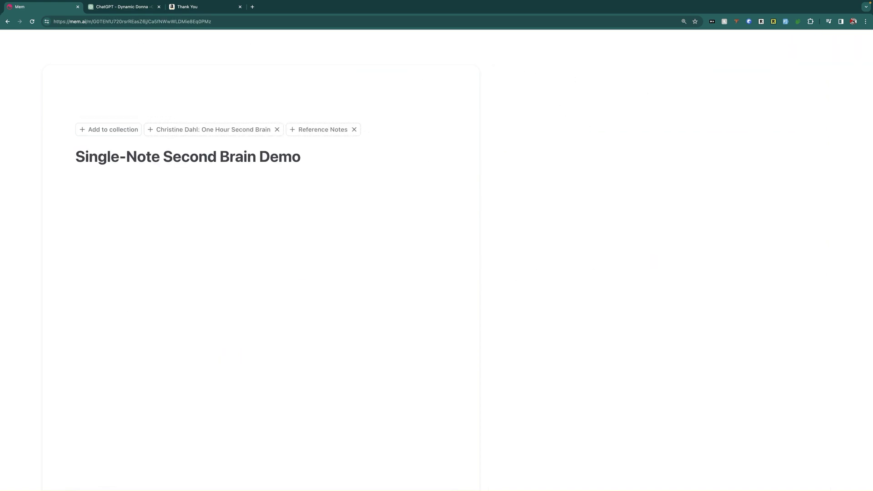
{"action": "type", "text": "@projects"}
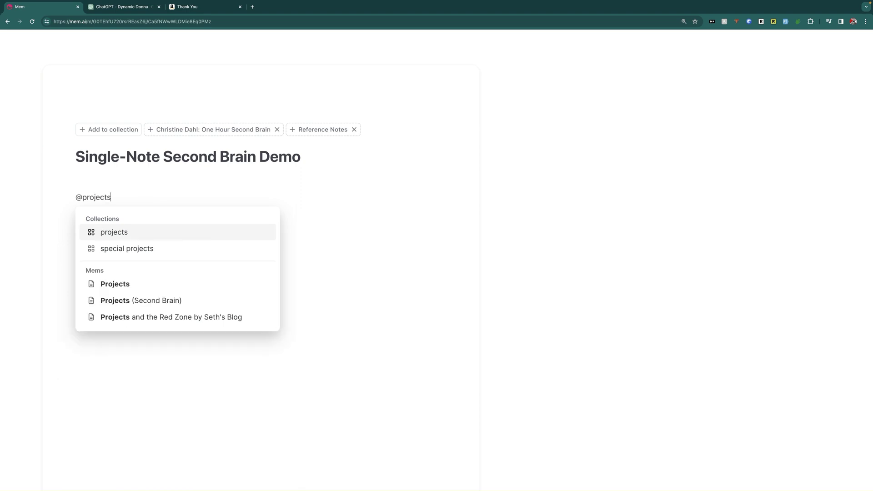
{"action": "key", "text": "Down"}
{"action": "key", "text": "Down"}
{"action": "key", "text": "Return"}
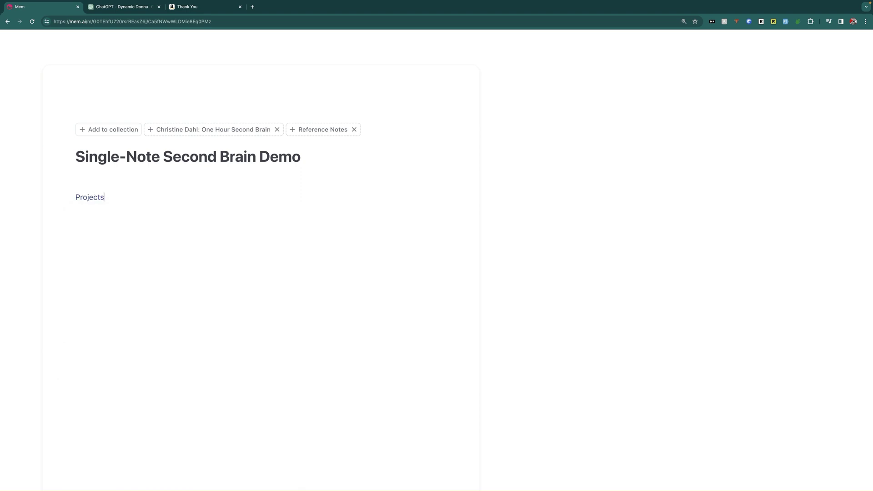
{"action": "left_click", "coordinate": [101, 198]}
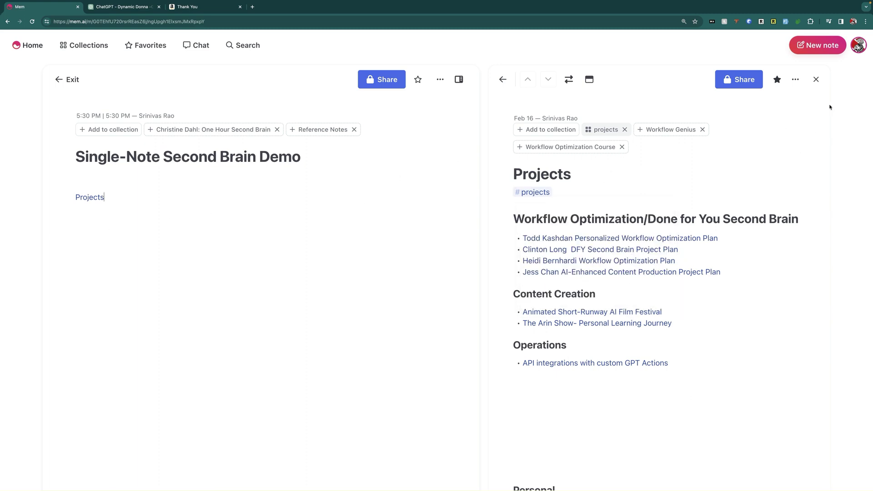
- Close Projects, replace its link with a '# Projects' heading, and reopen the setup outline alongside
{"action": "left_click", "coordinate": [816, 79]}
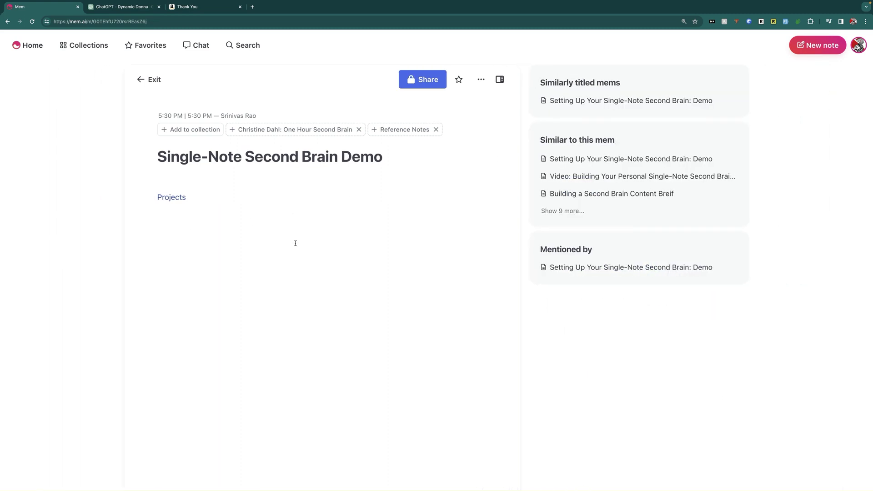
{"action": "left_click", "coordinate": [263, 205]}
{"action": "key", "text": "BackSpace"}
{"action": "type", "text": "# P"}
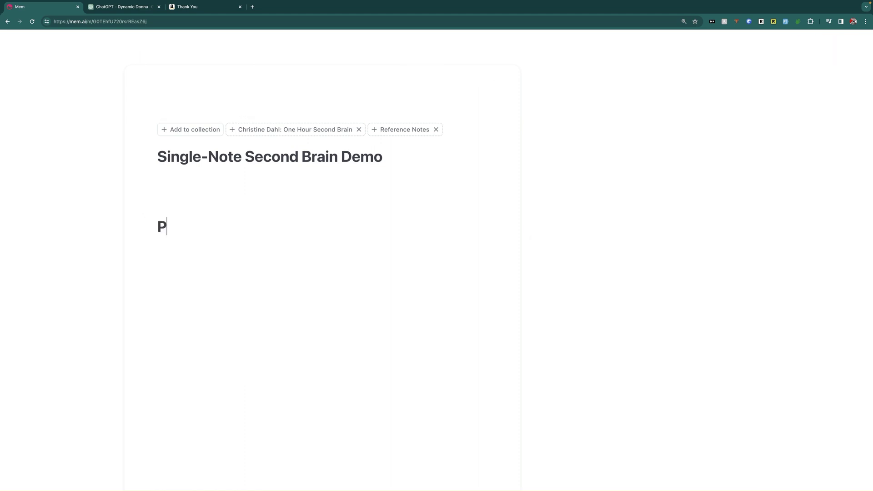
{"action": "type", "text": "rojects"}
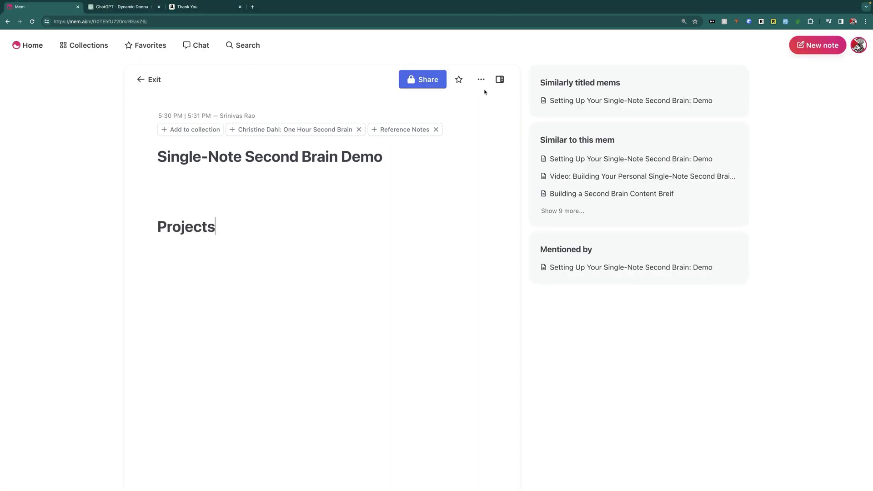
{"action": "left_click", "coordinate": [643, 100]}
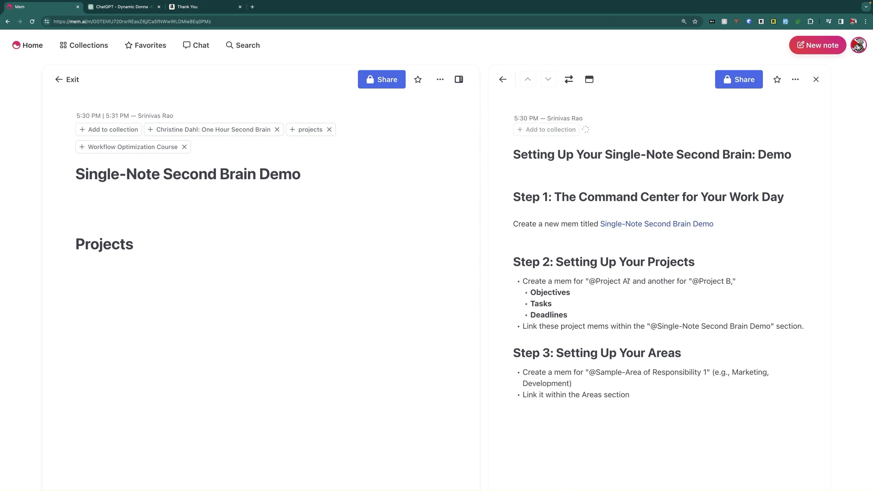
{"action": "left_click_drag", "start_coordinate": [628, 281], "coordinate": [589, 281]}
{"action": "key", "text": "super+c"}
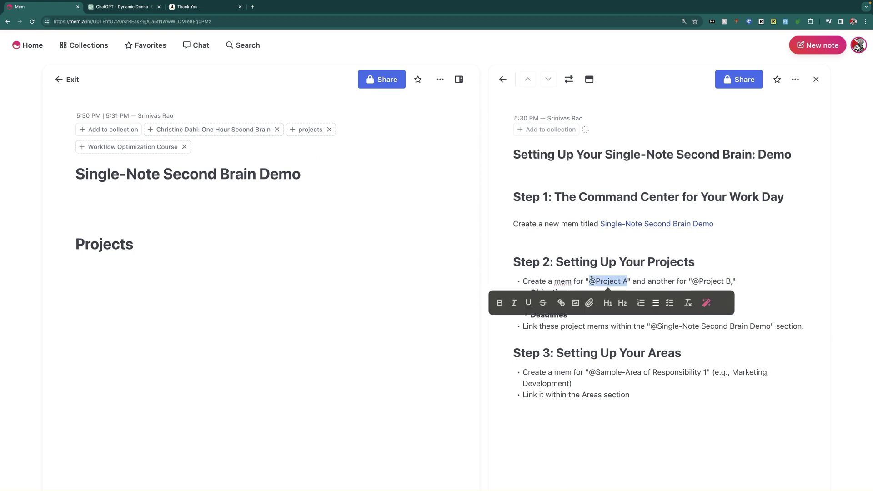
{"action": "left_click", "coordinate": [298, 252]}
{"action": "key", "text": "Return"}
{"action": "key", "text": "super+v"}
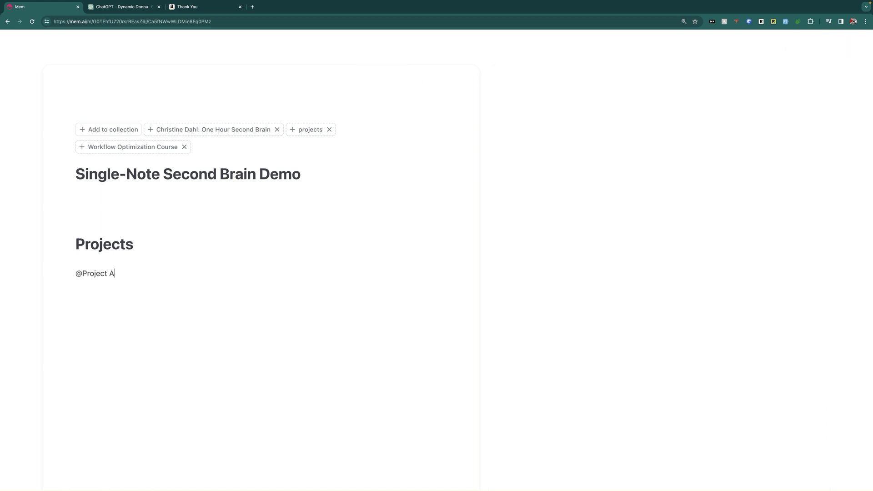
{"action": "key", "text": "BackSpace"}
{"action": "key", "text": "Up"}
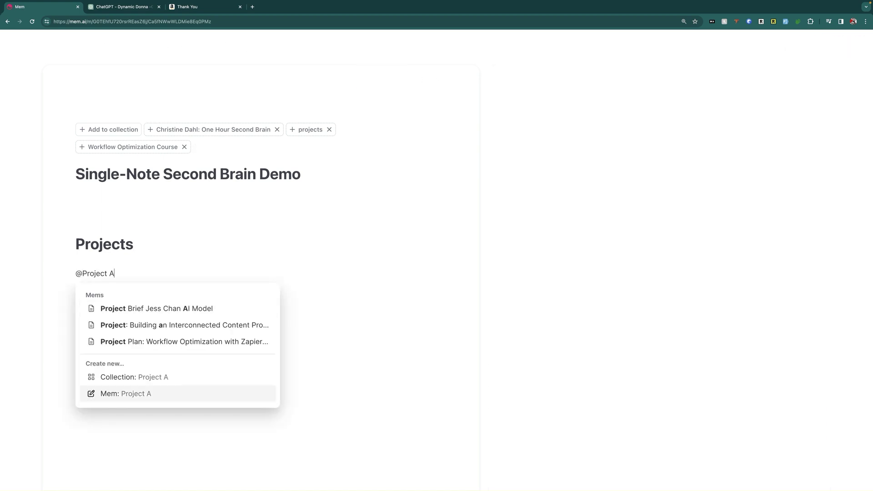
{"action": "key", "text": "Down"}
{"action": "key", "text": "Down"}
{"action": "key", "text": "Down"}
{"action": "key", "text": "Down"}
{"action": "key", "text": "Down"}
{"action": "key", "text": "Return"}
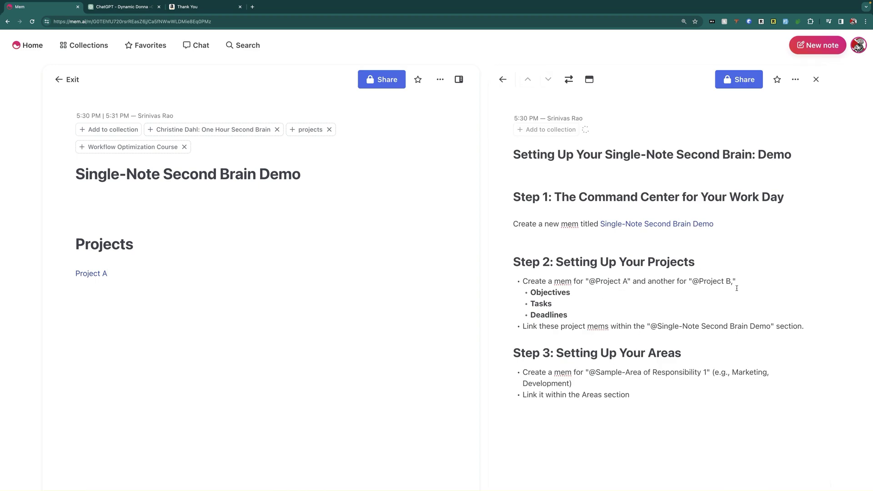
{"action": "left_click_drag", "start_coordinate": [731, 281], "coordinate": [692, 281]}
{"action": "key", "text": "super+c"}
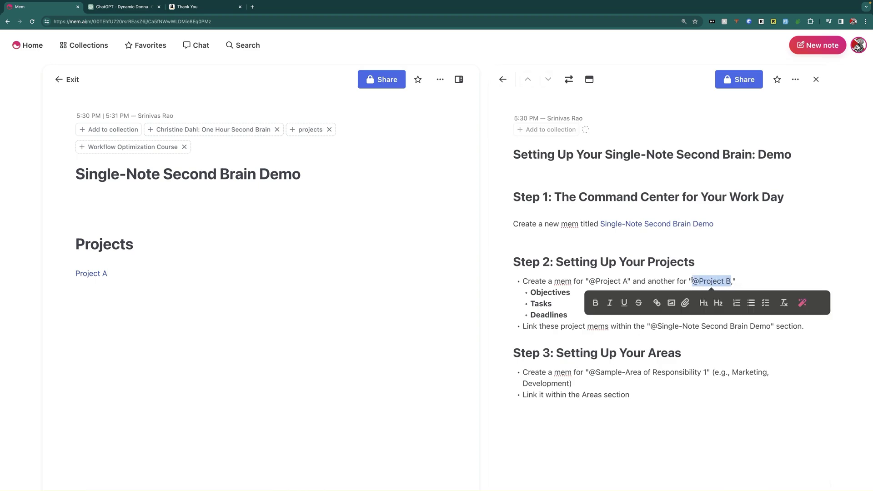
{"action": "left_click", "coordinate": [155, 294]}
{"action": "key", "text": "super+v"}
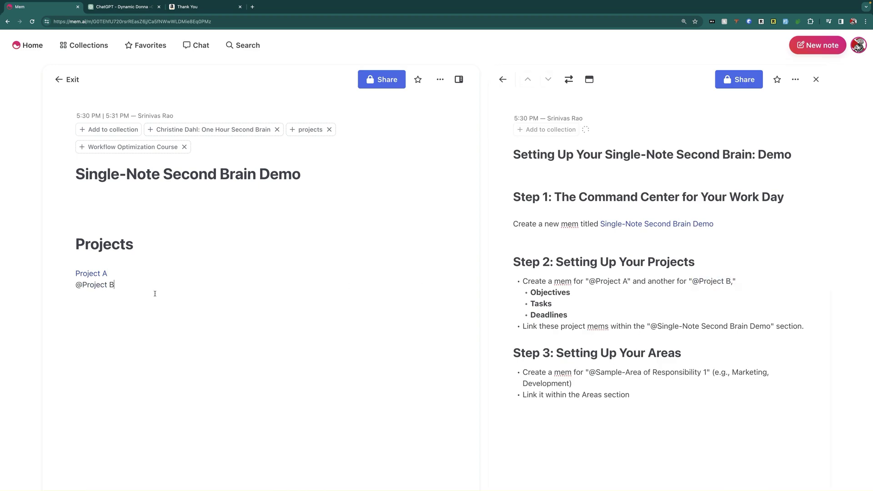
{"action": "left_click", "coordinate": [122, 281]}
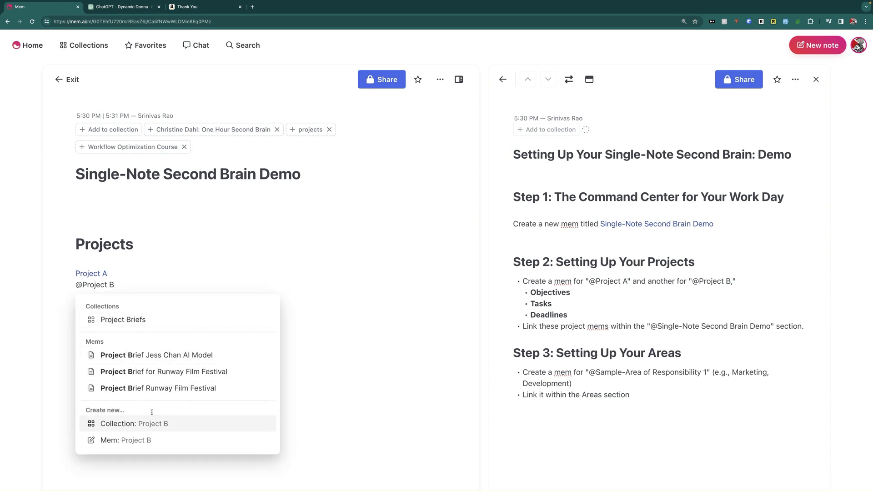
{"action": "left_click", "coordinate": [154, 440]}
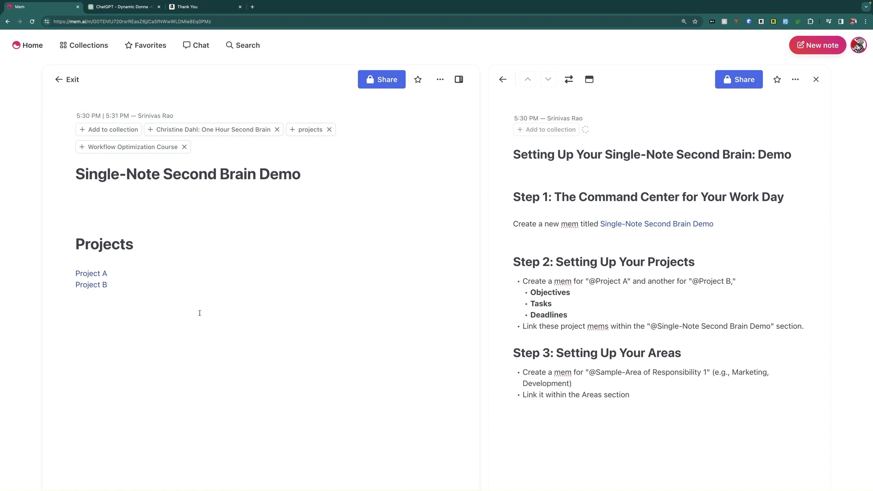
- Make the Project A and Project B titles H1 headings
{"action": "left_click", "coordinate": [90, 273]}
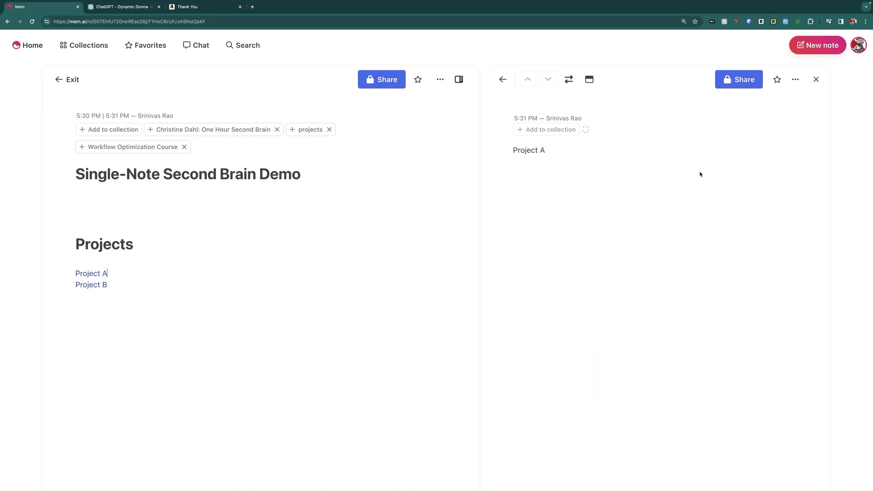
{"action": "triple_click", "coordinate": [541, 149]}
{"action": "left_click", "coordinate": [608, 183]}
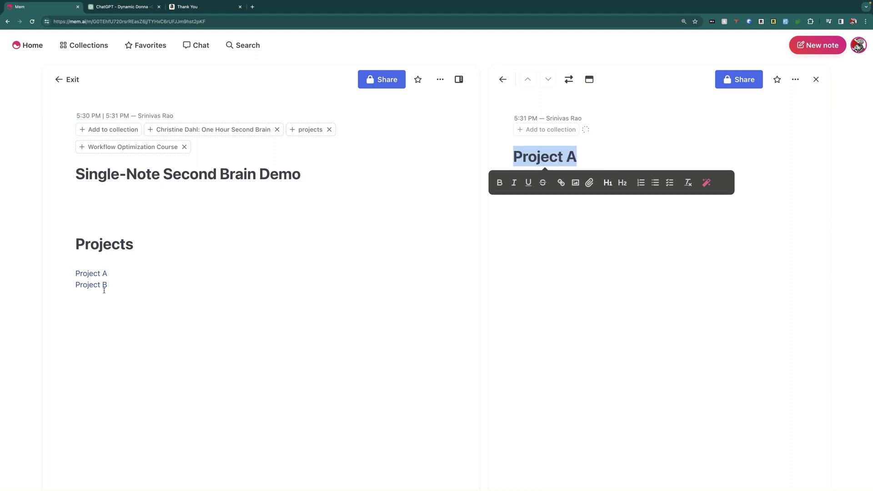
{"action": "left_click", "coordinate": [104, 285]}
{"action": "triple_click", "coordinate": [540, 151]}
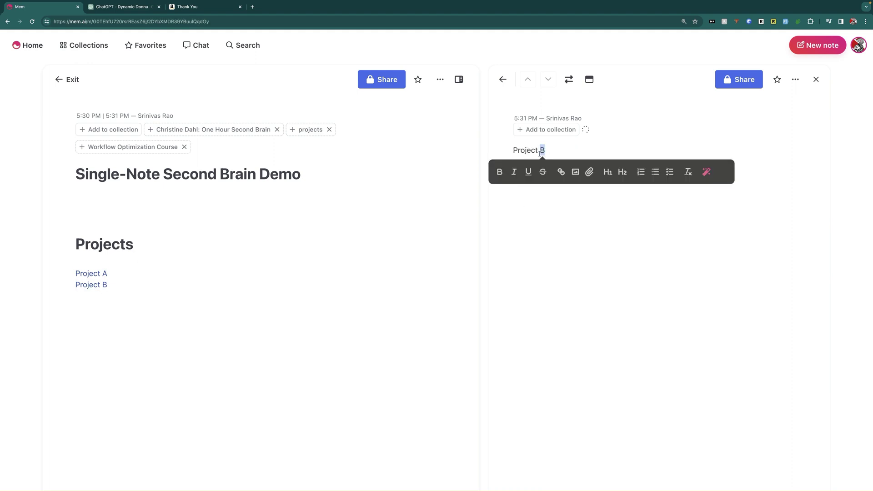
{"action": "left_click", "coordinate": [608, 171]}
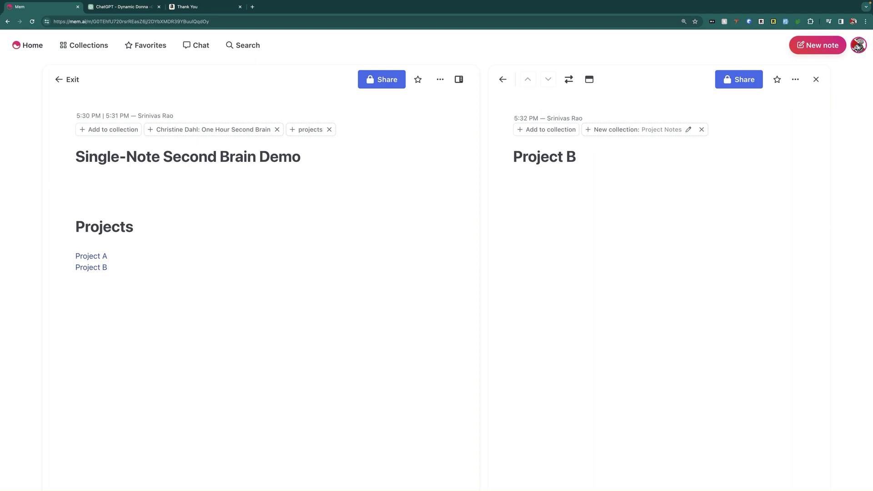
{"action": "key", "text": "Return"}
- Generate a hypothetical project plan with objectives, tasks and deadlines in Project B using /make
{"action": "type", "text": "/"}
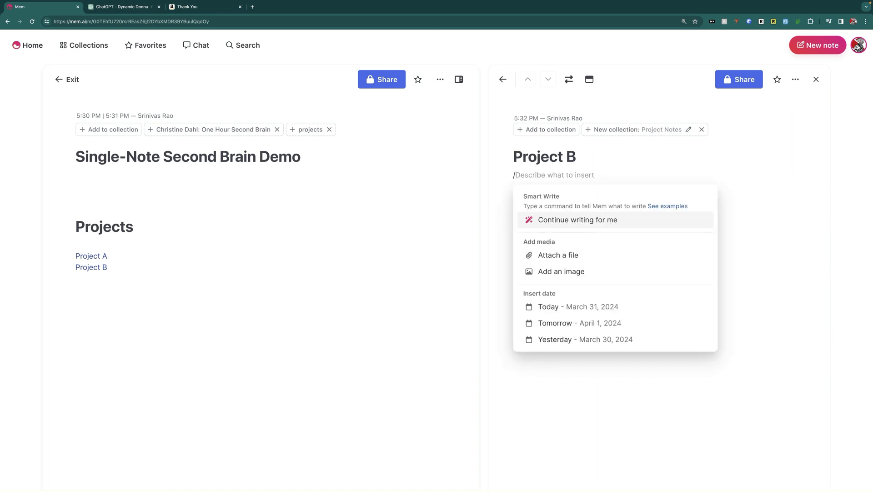
{"action": "type", "text": "make a hy"}
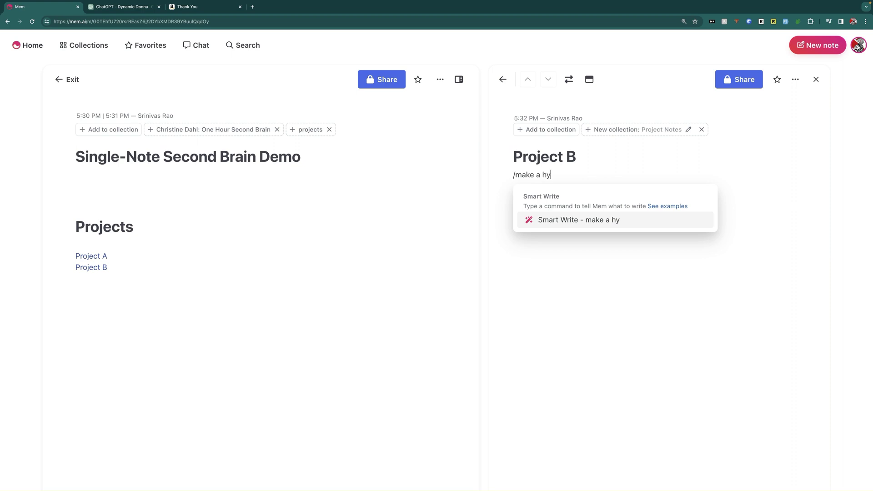
{"action": "type", "text": "pothetical project plan"}
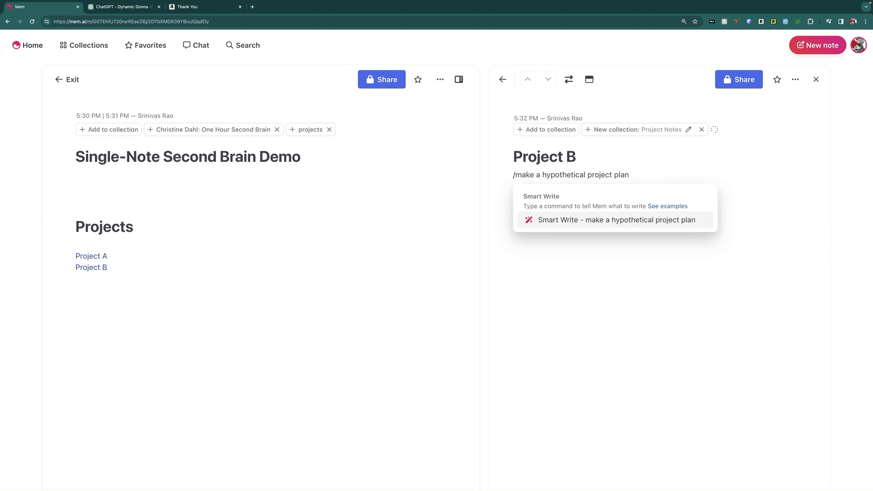
{"action": "type", "text": " that incl"}
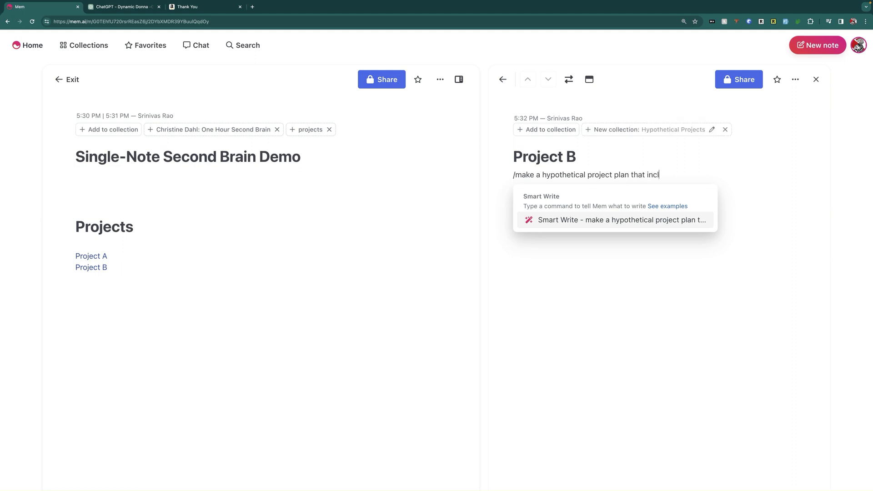
{"action": "type", "text": "udes, objectives, tasks and deadline"}
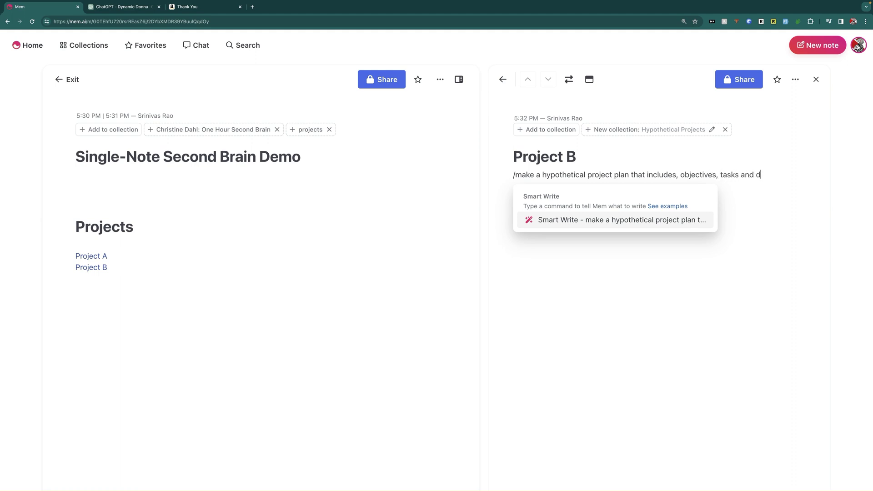
{"action": "key", "text": "Return"}
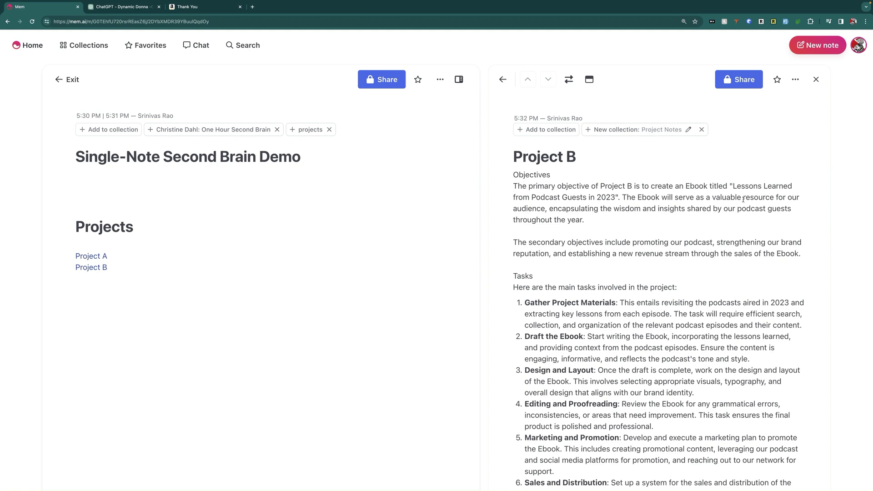
{"action": "scroll", "coordinate": [660, 209], "scroll_direction": "down", "scroll_amount": 5}
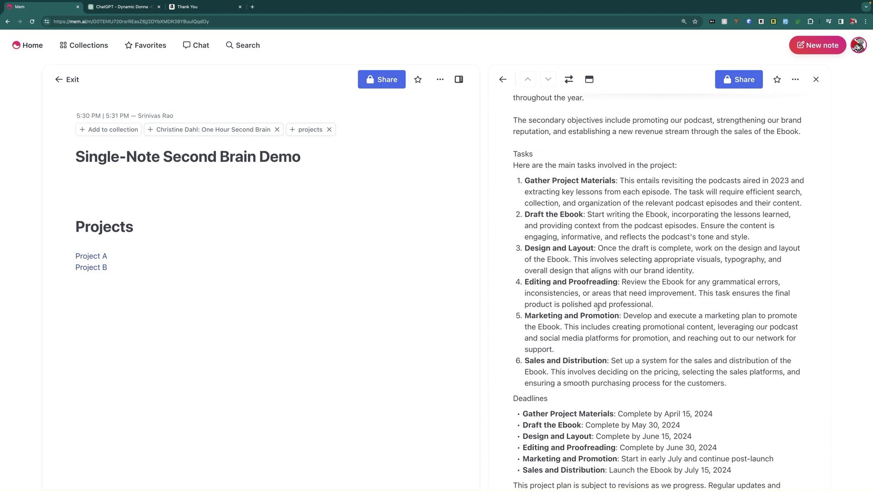
{"action": "scroll", "coordinate": [590, 324], "scroll_direction": "up", "scroll_amount": 5}
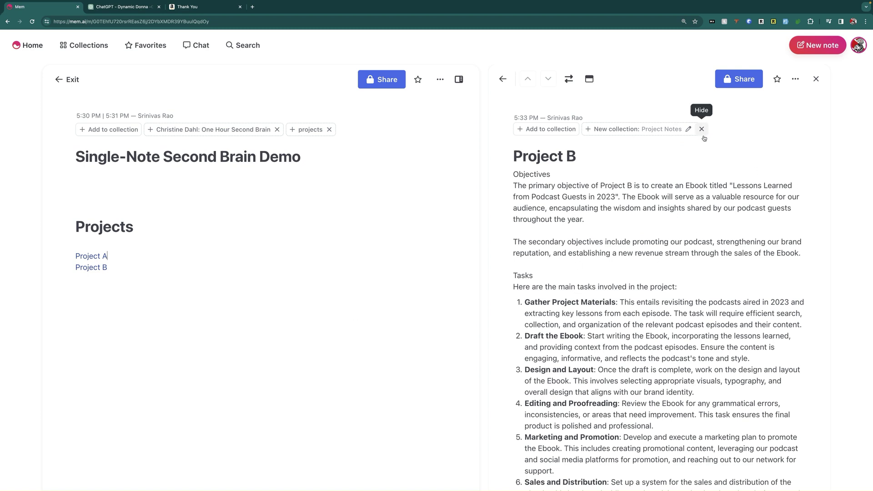
{"action": "scroll", "coordinate": [630, 185], "scroll_direction": "down", "scroll_amount": 2}
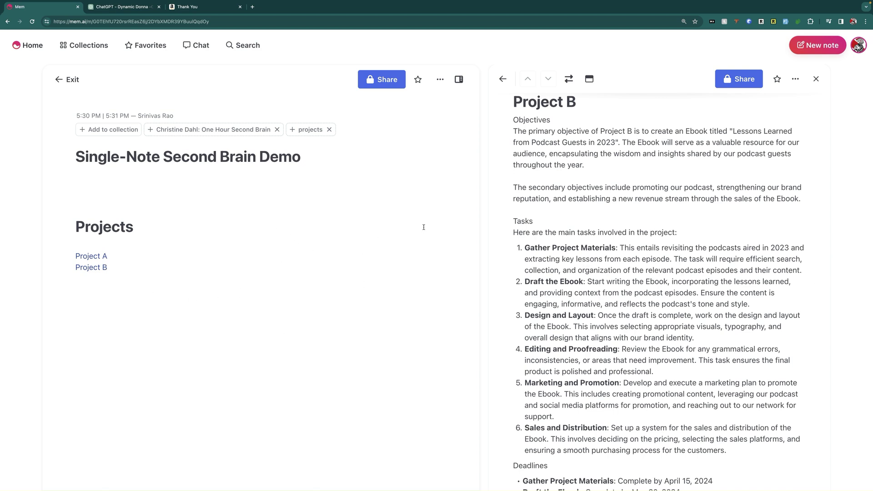
{"action": "scroll", "coordinate": [623, 167], "scroll_direction": "up", "scroll_amount": 2}
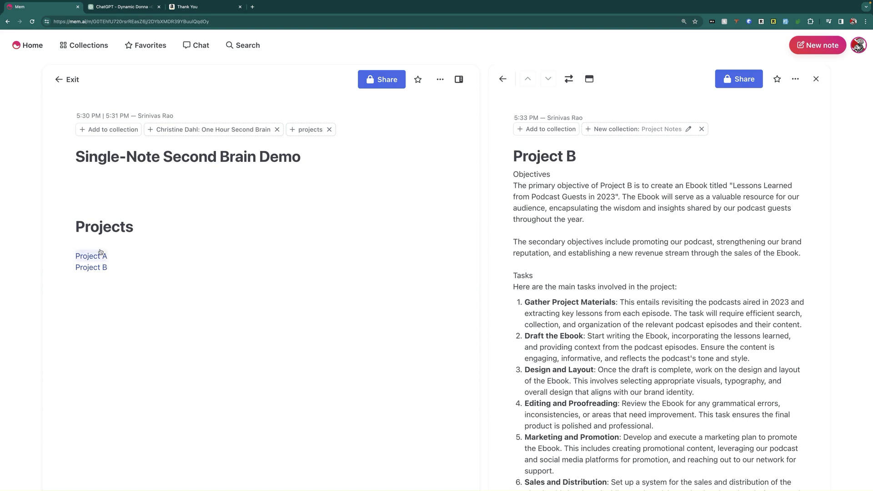
- Remove the blank line above Project A and close the Project B mem
{"action": "left_click", "coordinate": [77, 241]}
{"action": "key", "text": "BackSpace"}
{"action": "left_click", "coordinate": [816, 78]}
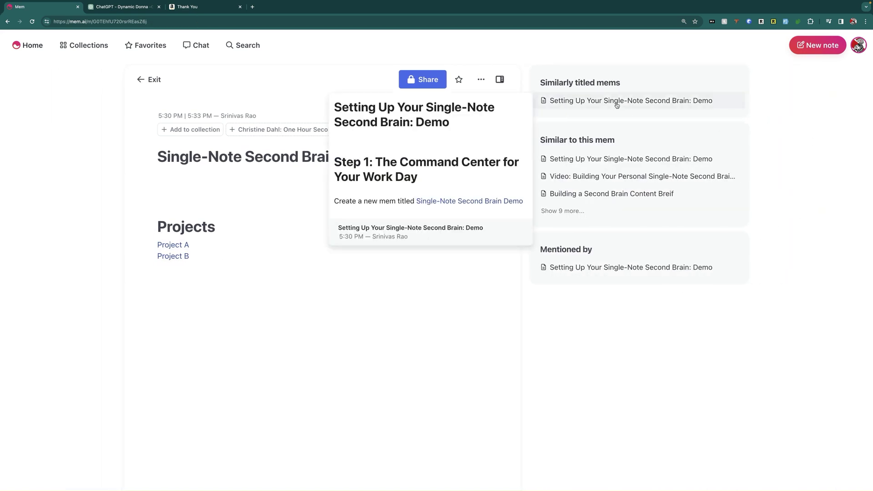
- With the setup guide open alongside, add an '# Areas' heading below the project links
{"action": "left_click", "coordinate": [632, 100]}
{"action": "scroll", "coordinate": [631, 268], "scroll_direction": "down", "scroll_amount": 1}
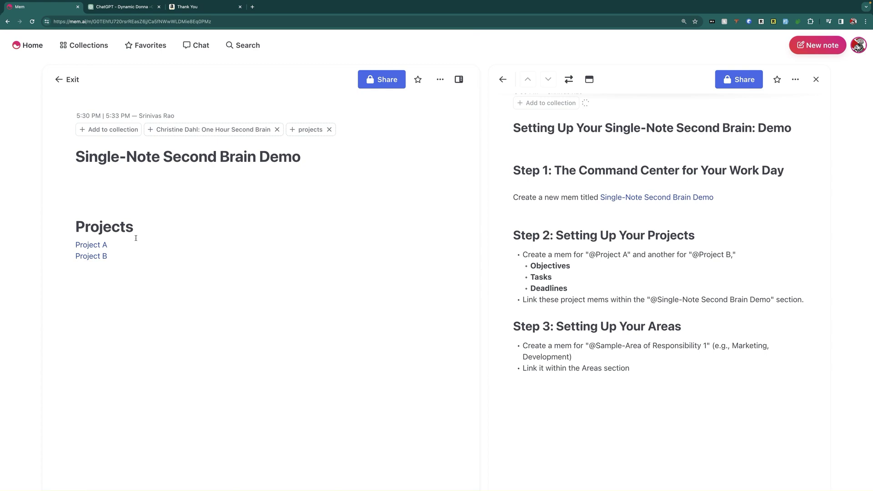
{"action": "key", "text": "Return"}
{"action": "type", "text": "#"}
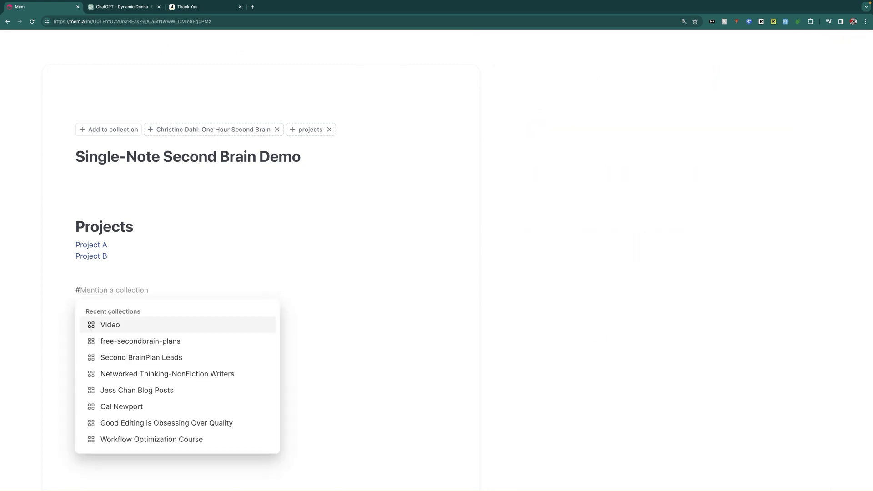
{"action": "type", "text": " Areas"}
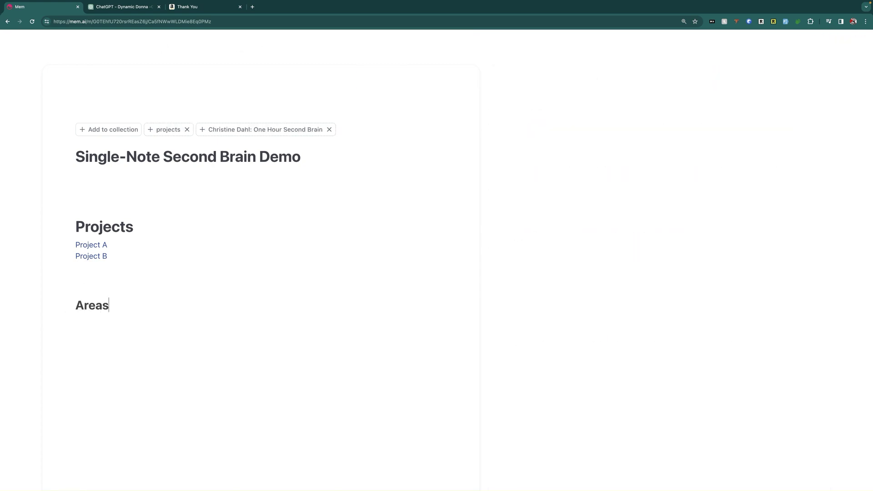
{"action": "key", "text": "Return"}
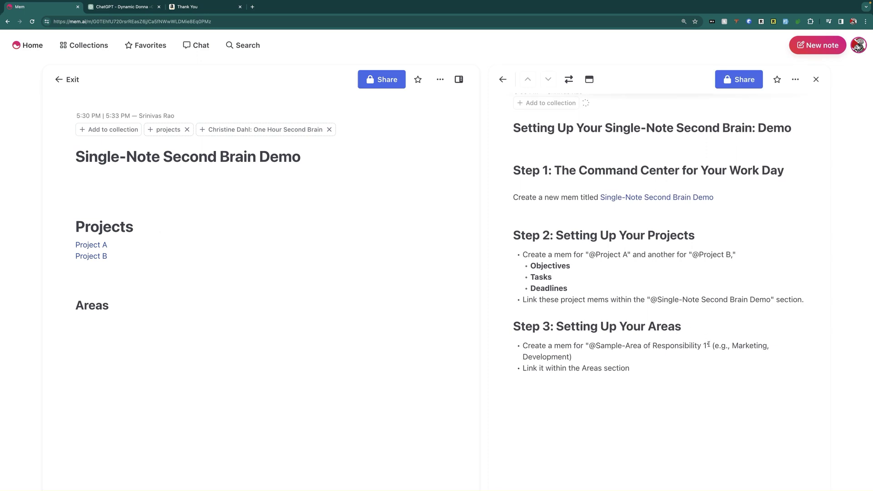
{"action": "left_click_drag", "start_coordinate": [710, 346], "coordinate": [585, 345]}
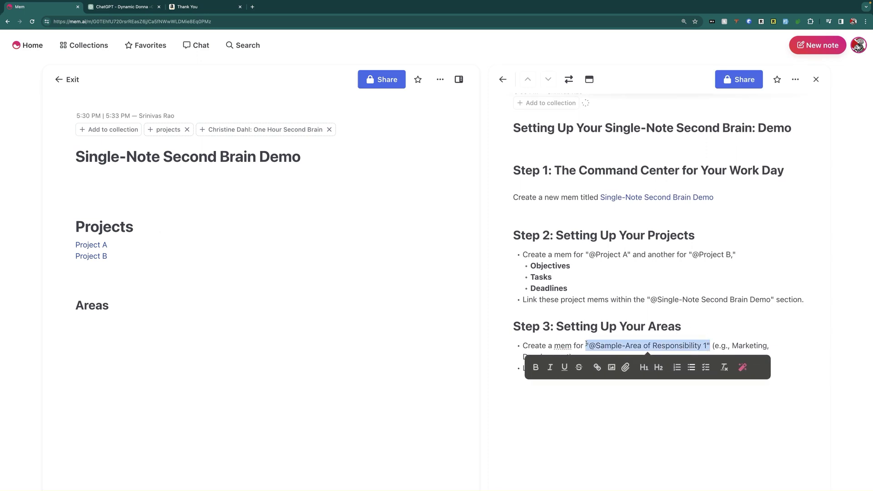
{"action": "left_click", "coordinate": [586, 344]}
{"action": "left_click_drag", "start_coordinate": [707, 345], "coordinate": [589, 346]}
{"action": "key", "text": "ctrl+c"}
{"action": "left_click", "coordinate": [137, 322]}
{"action": "key", "text": "ctrl+v"}
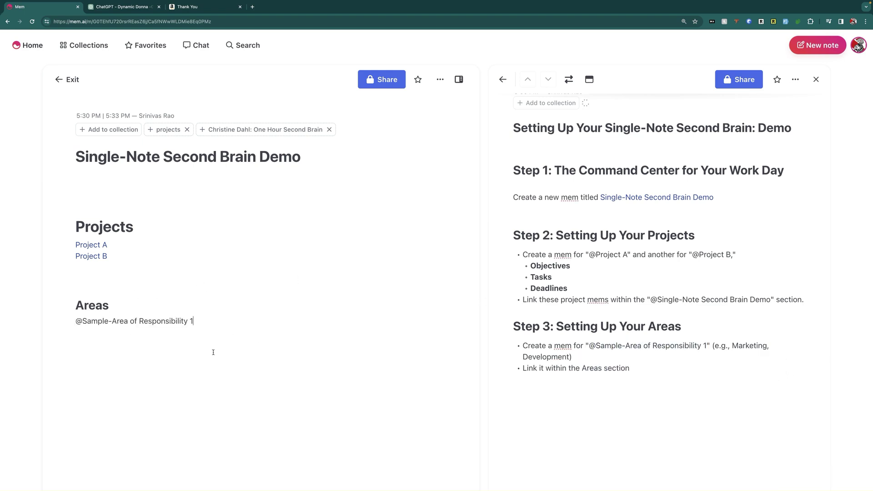
{"action": "left_click", "coordinate": [182, 370]}
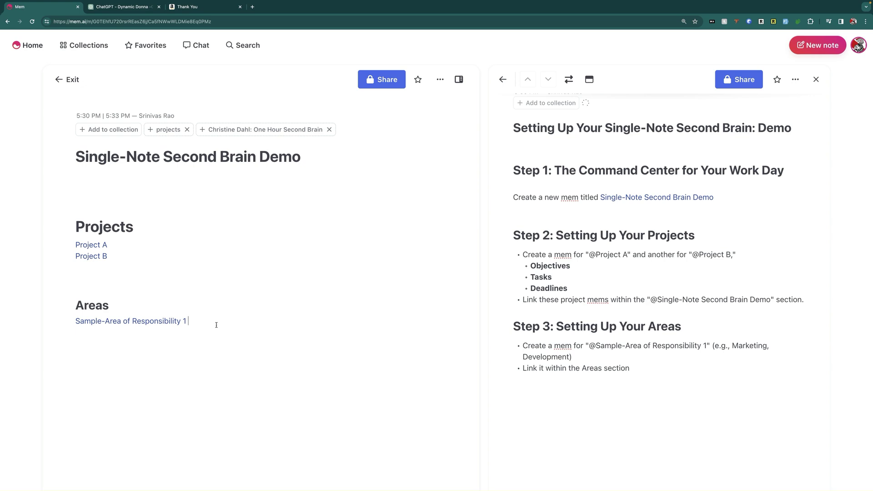
- Delete the empty line below Project B and remove the One Hour Second Brain collection tag
{"action": "left_click", "coordinate": [165, 276]}
{"action": "key", "text": "BackSpace"}
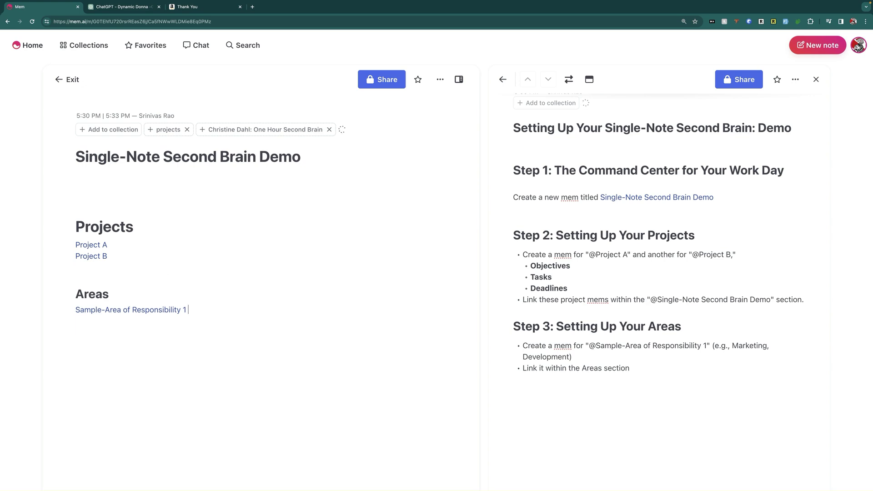
{"action": "left_click", "coordinate": [330, 129]}
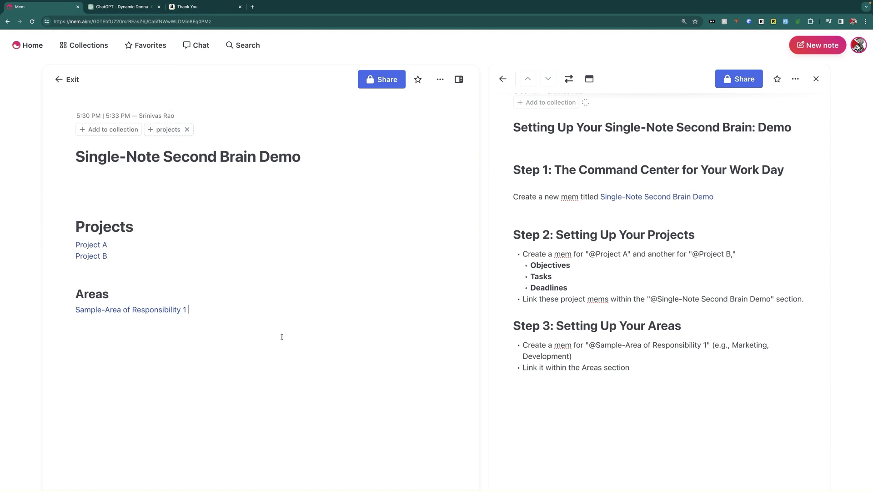
- Open Sample-Area of Responsibility 1 alongside and make its title an H1 heading
{"action": "left_click", "coordinate": [181, 316]}
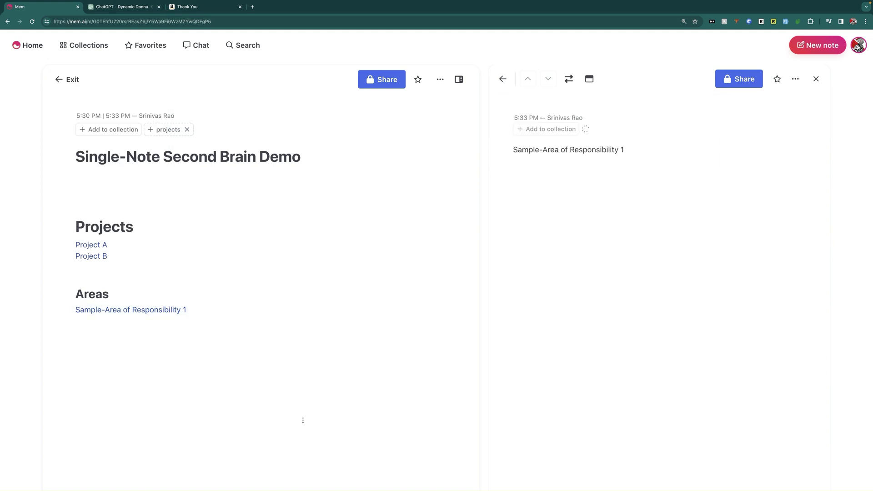
{"action": "triple_click", "coordinate": [559, 150]}
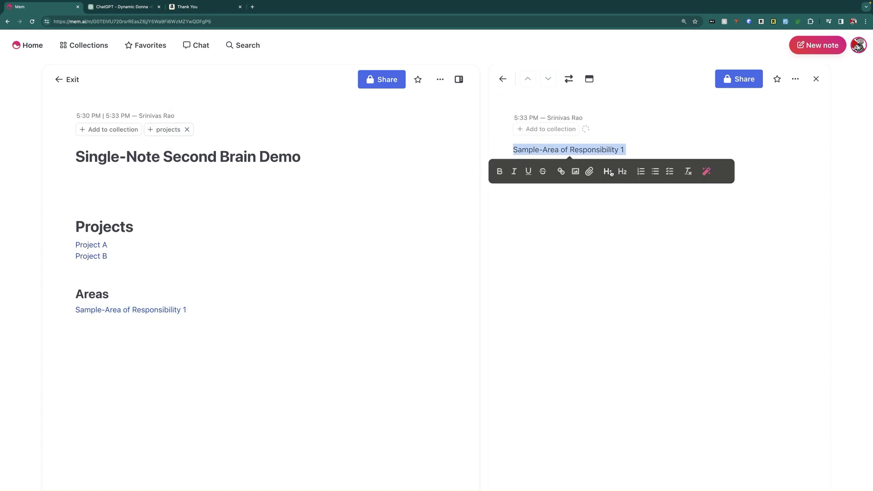
{"action": "left_click", "coordinate": [622, 171]}
- Add checklist tasks 'Write blog post' and 'Record Video tutorial' to Sample-Area
{"action": "left_click", "coordinate": [576, 171]}
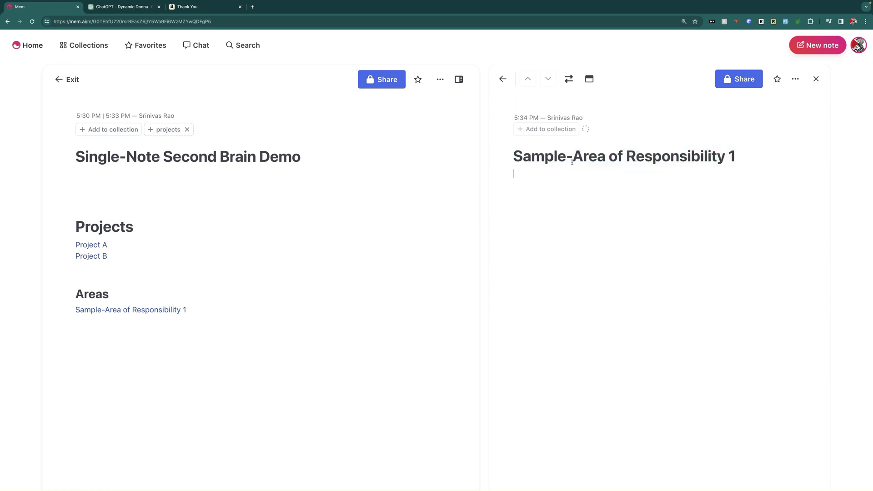
{"action": "type", "text": "[] Write y"}
{"action": "type", "text": "o"}
{"action": "key", "text": "BackSpace"}
{"action": "key", "text": "BackSpace"}
{"action": "type", "text": "boo"}
{"action": "key", "text": "BackSpace"}
{"action": "key", "text": "BackSpace"}
{"action": "type", "text": "log post"}
{"action": "key", "text": "Return"}
{"action": "type", "text": "P"}
{"action": "key", "text": "BackSpace"}
{"action": "type", "text": "Record Vude"}
{"action": "key", "text": "BackSpace"}
{"action": "key", "text": "BackSpace"}
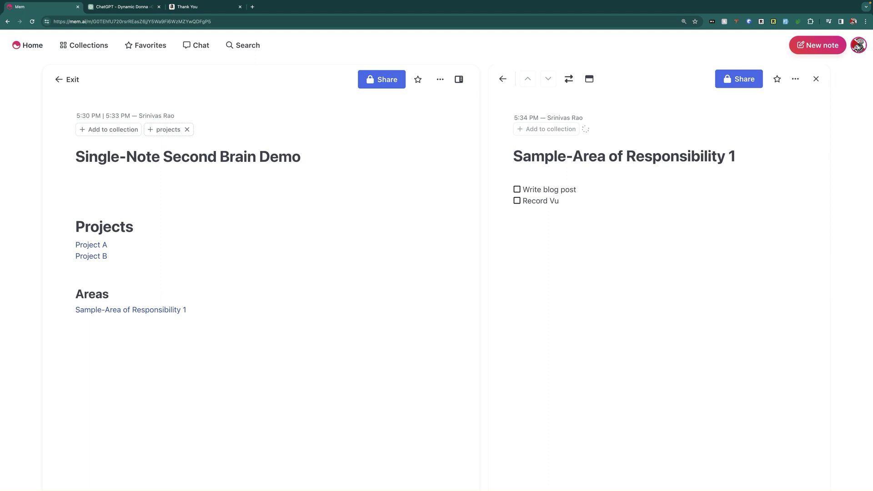
- Delete the empty line above the Projects heading and close the Sample-Area note
{"action": "key", "text": "BackSpace"}
{"action": "type", "text": "ideo tutorial"}
{"action": "left_click", "coordinate": [203, 339]}
{"action": "left_click", "coordinate": [153, 212]}
{"action": "left_click", "coordinate": [96, 195]}
{"action": "key", "text": "BackSpace"}
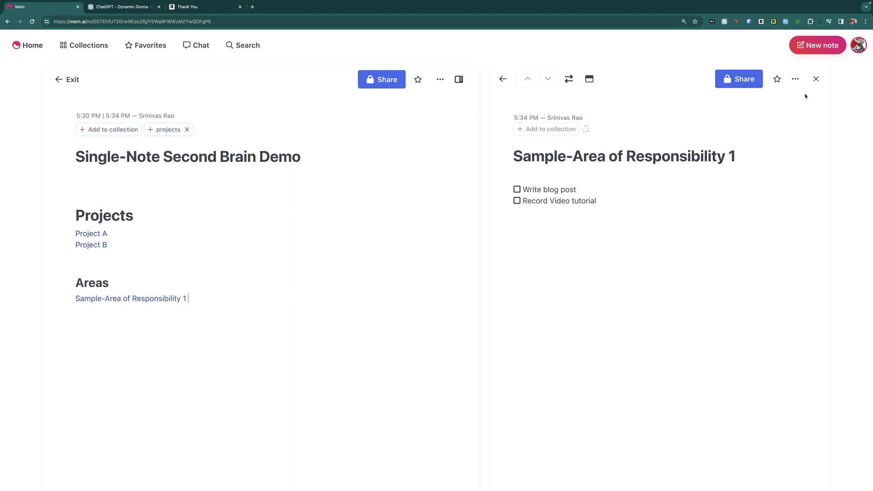
{"action": "left_click", "coordinate": [816, 78]}
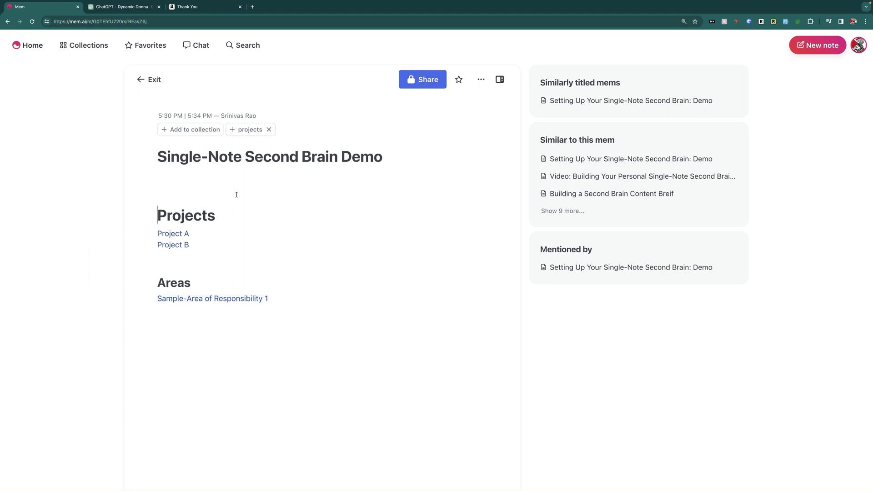
{"action": "left_click", "coordinate": [274, 336]}
- Add a '## Resource' heading below Areas with a link to the Resources mem
{"action": "left_click", "coordinate": [273, 187]}
{"action": "key", "text": "Return"}
{"action": "type", "text": "##"}
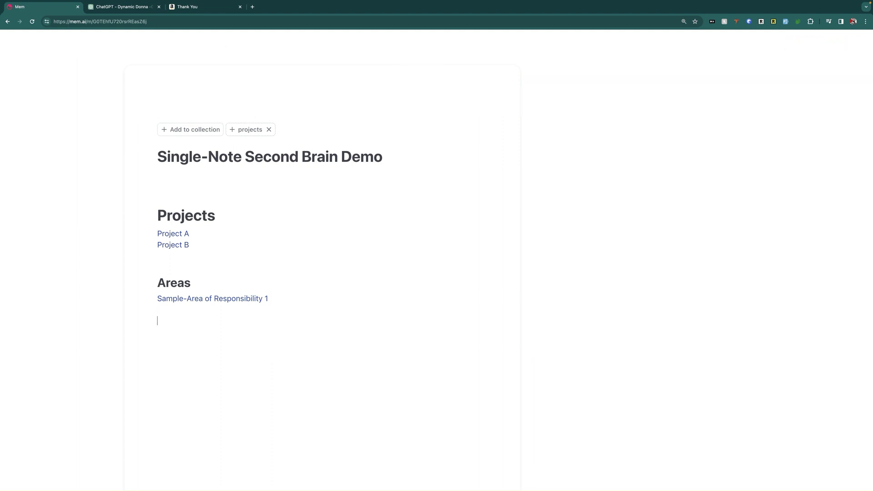
{"action": "type", "text": " Res"}
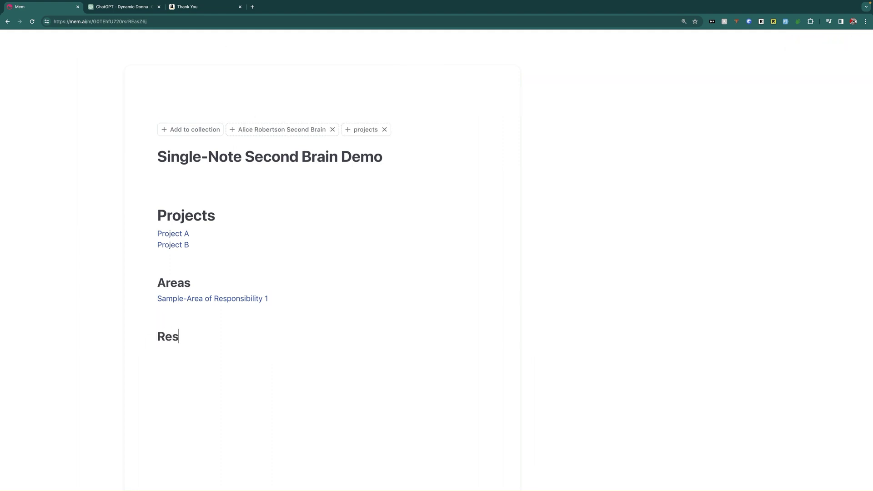
{"action": "type", "text": "ource"}
{"action": "key", "text": "Return"}
{"action": "type", "text": "@resources"}
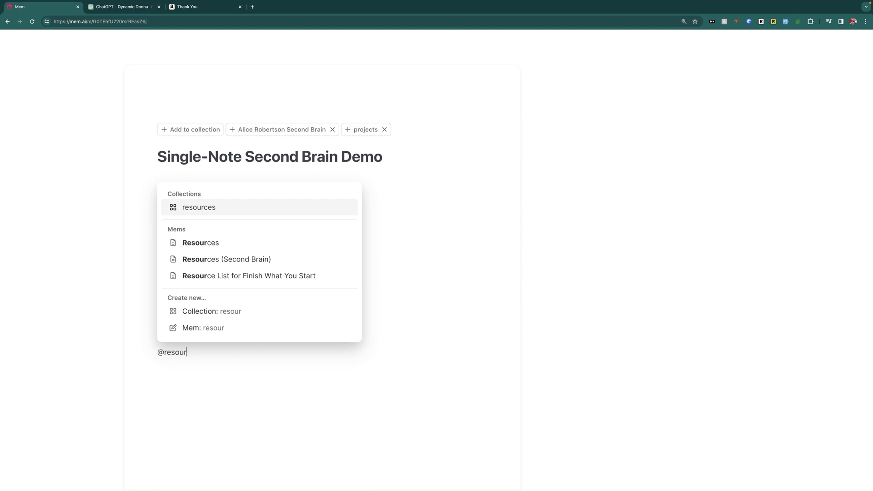
{"action": "left_click", "coordinate": [224, 421]}
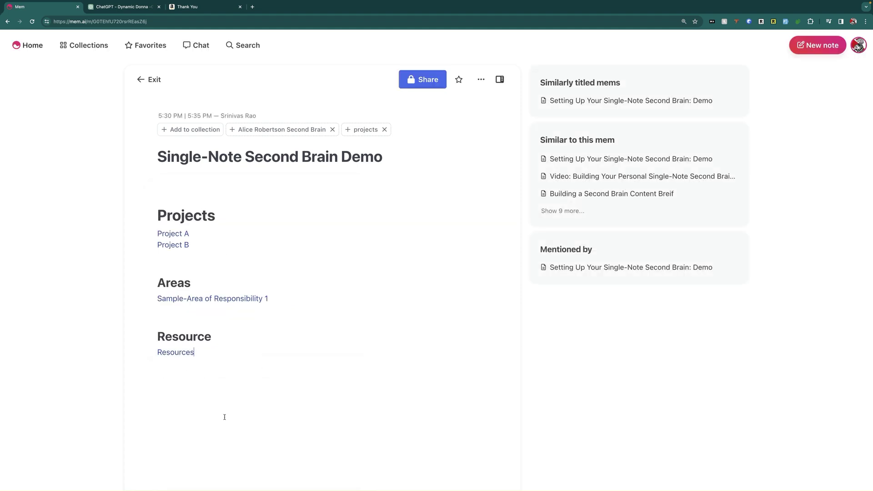
- Open the Resources mem beside the demo note and scroll through its contents
{"action": "left_click", "coordinate": [168, 355]}
{"action": "scroll", "coordinate": [637, 272], "scroll_direction": "down", "scroll_amount": 5}
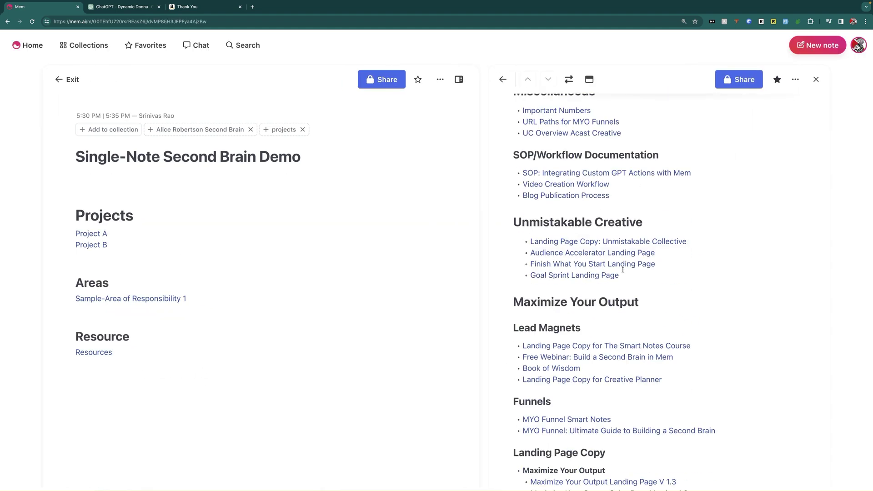
{"action": "scroll", "coordinate": [627, 287], "scroll_direction": "down", "scroll_amount": 5}
{"action": "scroll", "coordinate": [626, 258], "scroll_direction": "up", "scroll_amount": 9}
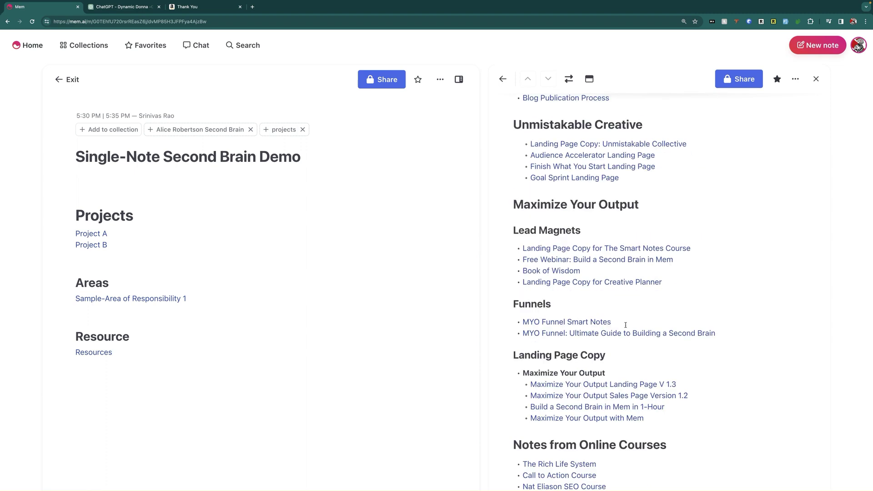
{"action": "scroll", "coordinate": [618, 236], "scroll_direction": "down", "scroll_amount": 1}
{"action": "scroll", "coordinate": [628, 282], "scroll_direction": "up", "scroll_amount": 1}
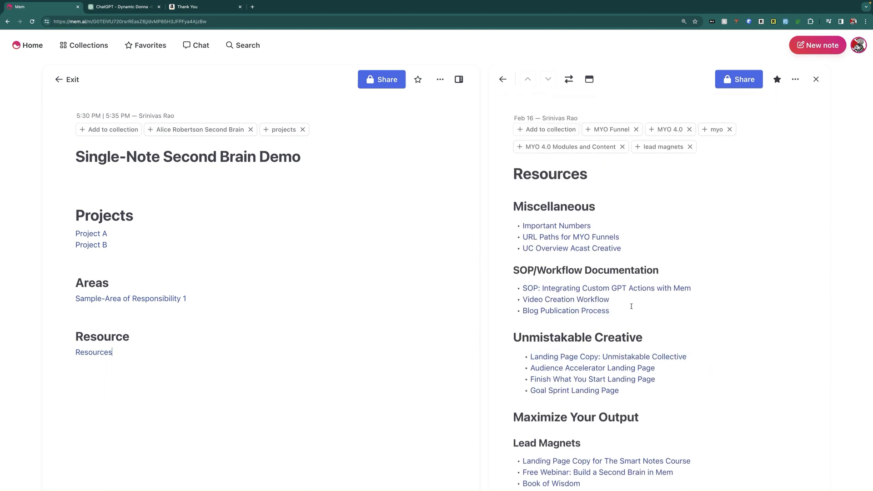
{"action": "scroll", "coordinate": [633, 231], "scroll_direction": "down", "scroll_amount": 1}
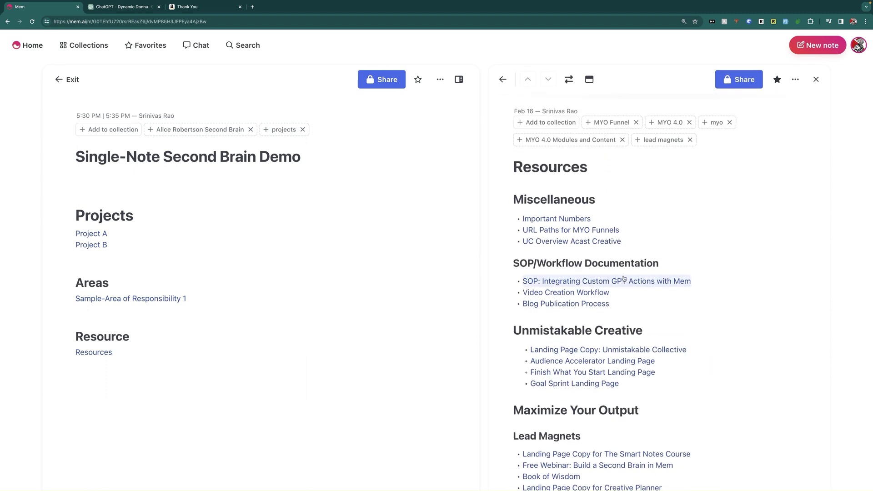
{"action": "scroll", "coordinate": [630, 261], "scroll_direction": "down", "scroll_amount": 1}
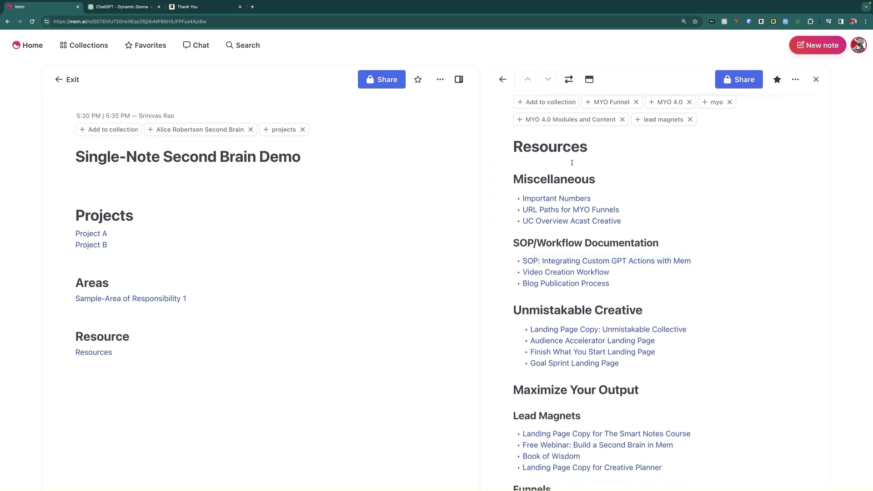
{"action": "scroll", "coordinate": [572, 162], "scroll_direction": "down", "scroll_amount": 10}
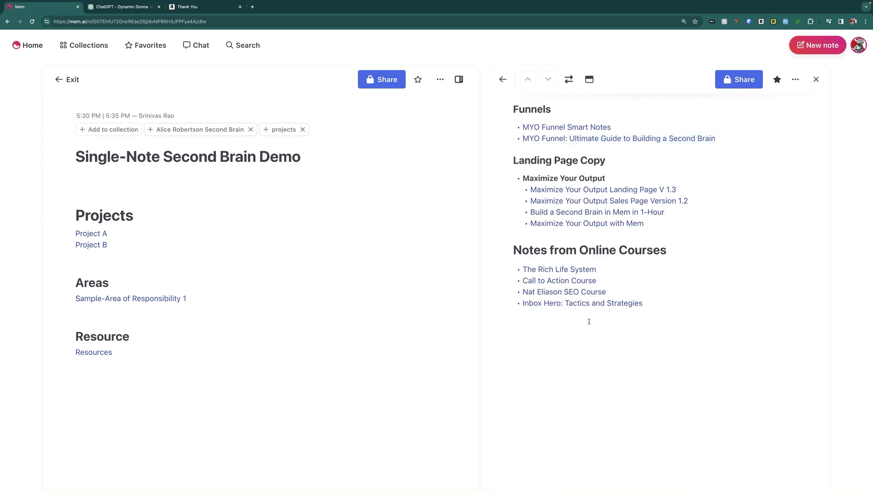
{"action": "scroll", "coordinate": [589, 322], "scroll_direction": "up", "scroll_amount": 12}
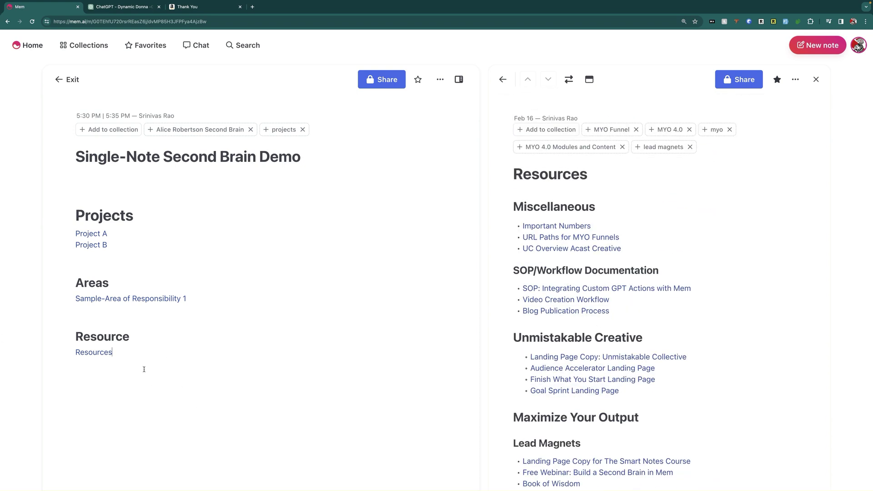
{"action": "scroll", "coordinate": [600, 360], "scroll_direction": "down", "scroll_amount": 1}
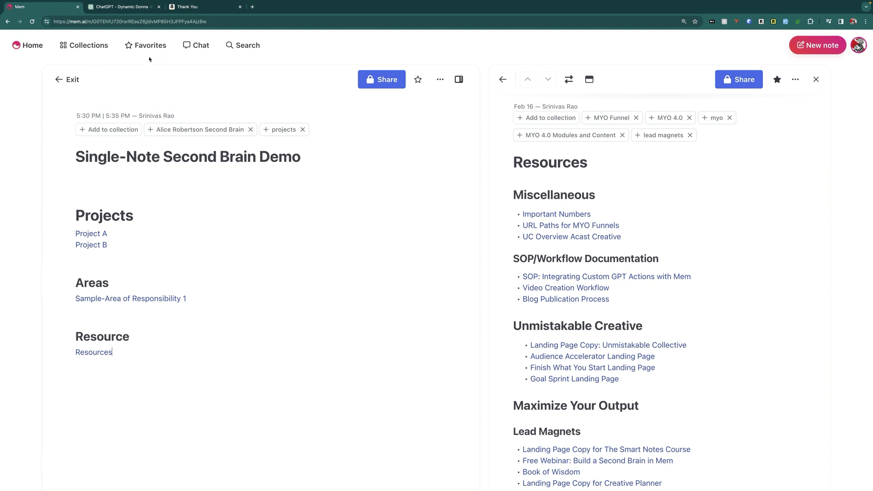
{"action": "left_click", "coordinate": [189, 259]}
- Open Sample-Area of Responsibility 1 beside the demo, browse Collections, and start a #vide tag
{"action": "left_click", "coordinate": [125, 190]}
{"action": "left_click", "coordinate": [184, 298]}
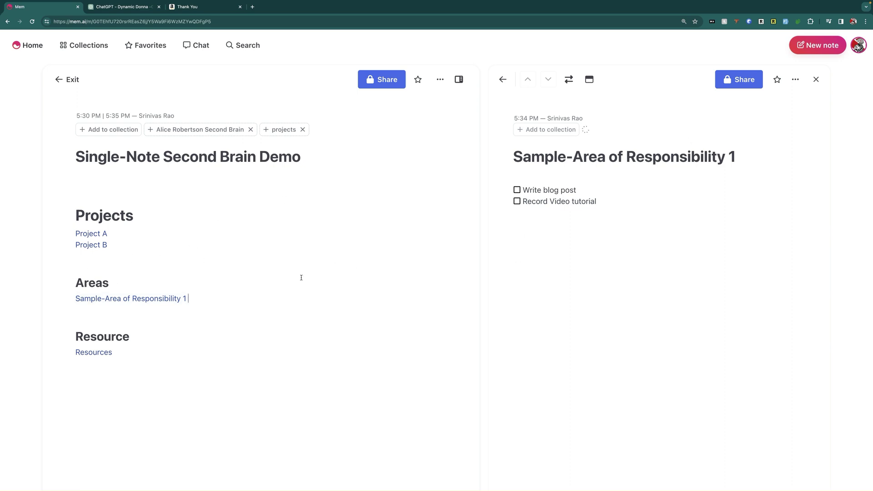
{"action": "mouse_move", "coordinate": [79, 41]}
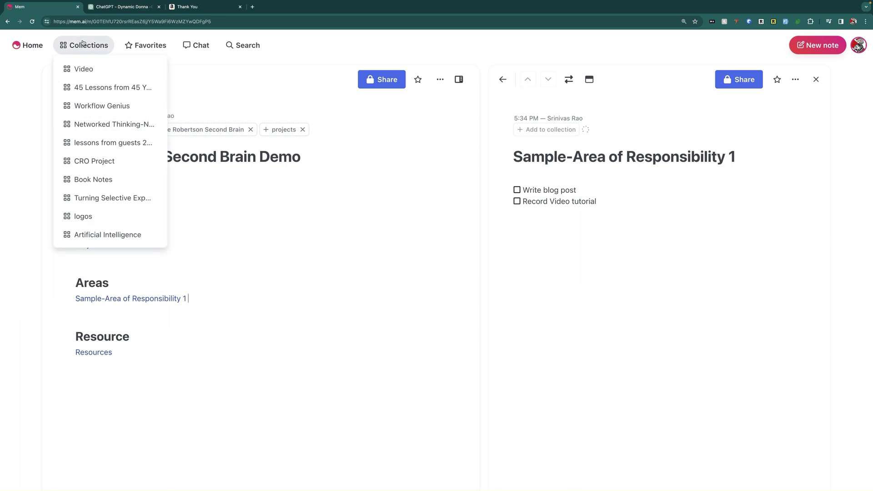
{"action": "left_click", "coordinate": [178, 256]}
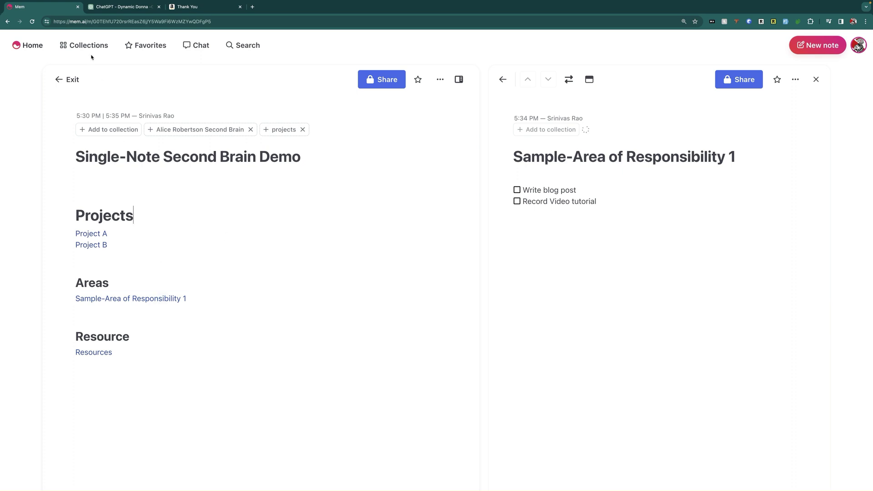
{"action": "mouse_move", "coordinate": [91, 57]}
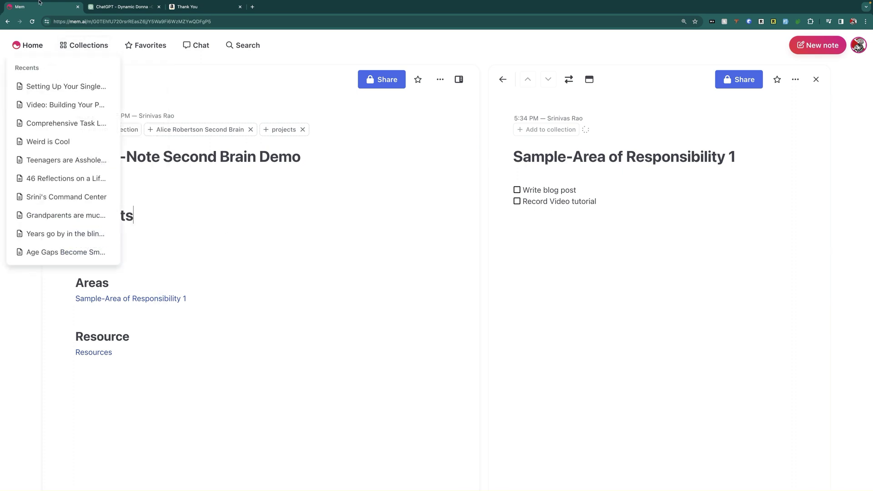
{"action": "mouse_move", "coordinate": [86, 45]}
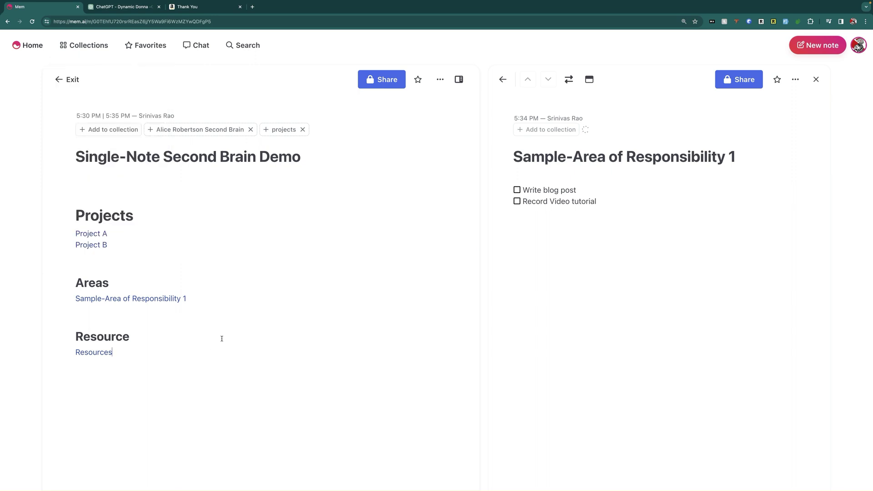
{"action": "type", "text": "#vide"}
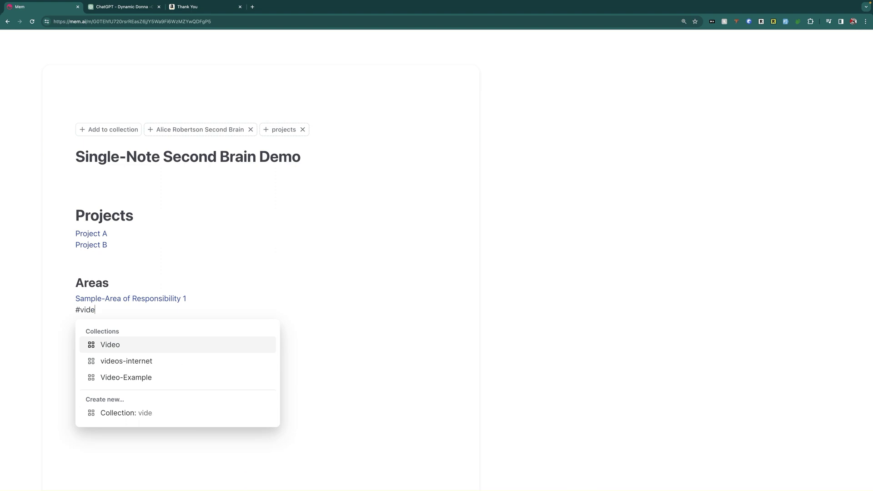
- Accept the #Video tag under the Sample-Area link and close the Sample-Area note
{"action": "key", "text": "Return"}
{"action": "left_click", "coordinate": [137, 298]}
{"action": "mouse_move", "coordinate": [93, 311]}
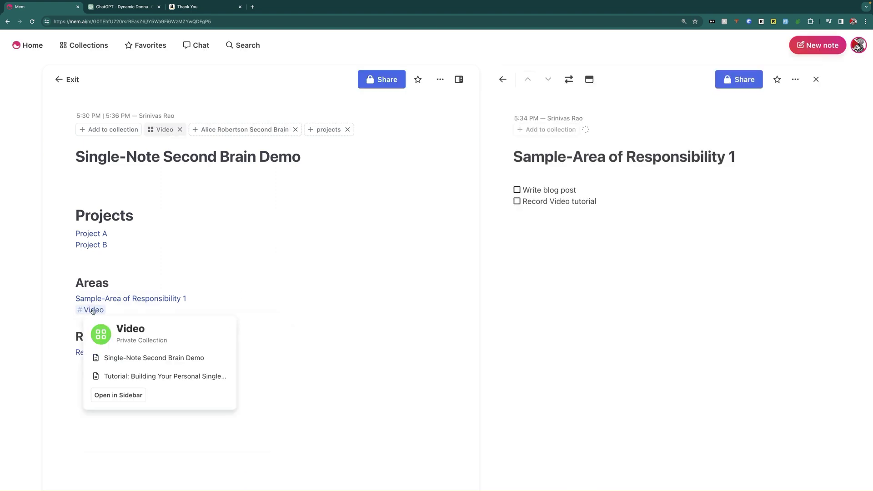
{"action": "key", "text": "Escape"}
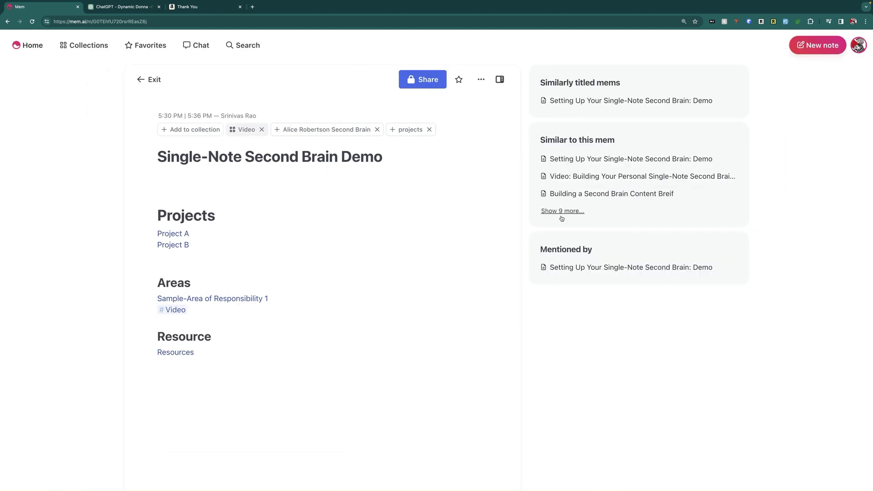
- Browse the Video collection beside the demo note, then close its panel
{"action": "left_click", "coordinate": [175, 310]}
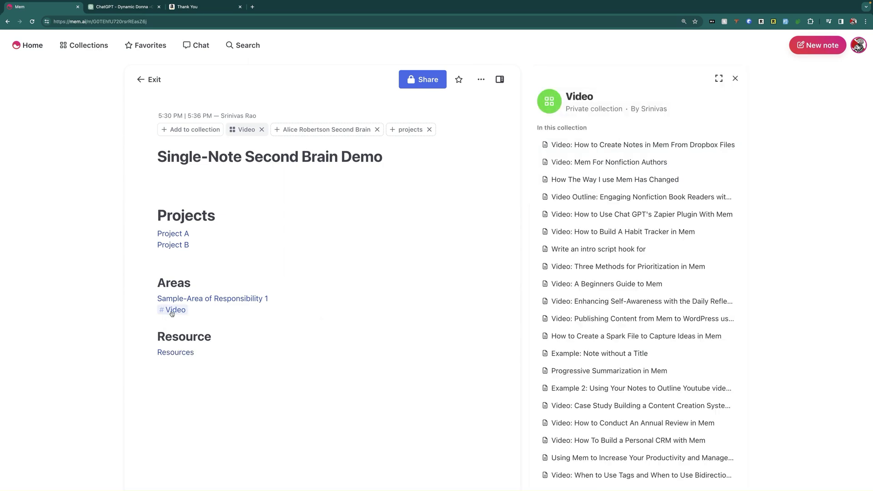
{"action": "scroll", "coordinate": [669, 204], "scroll_direction": "down", "scroll_amount": 6}
{"action": "scroll", "coordinate": [662, 230], "scroll_direction": "down", "scroll_amount": 10}
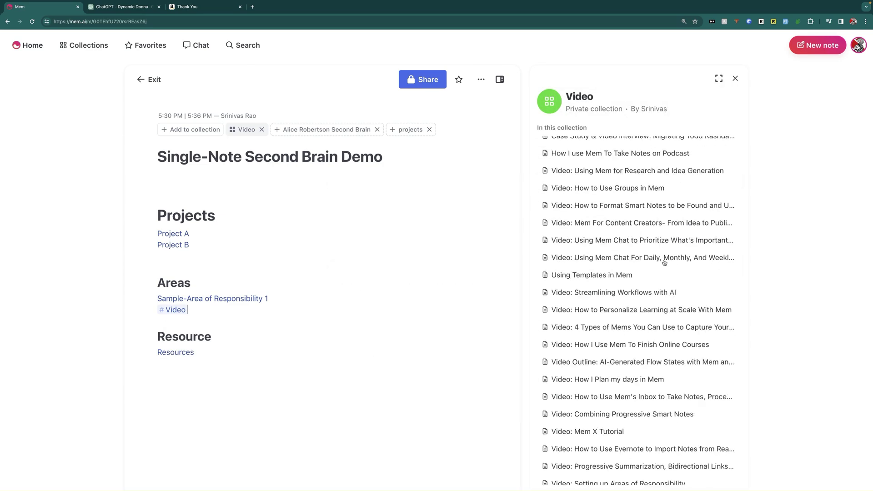
{"action": "scroll", "coordinate": [653, 355], "scroll_direction": "down", "scroll_amount": 10}
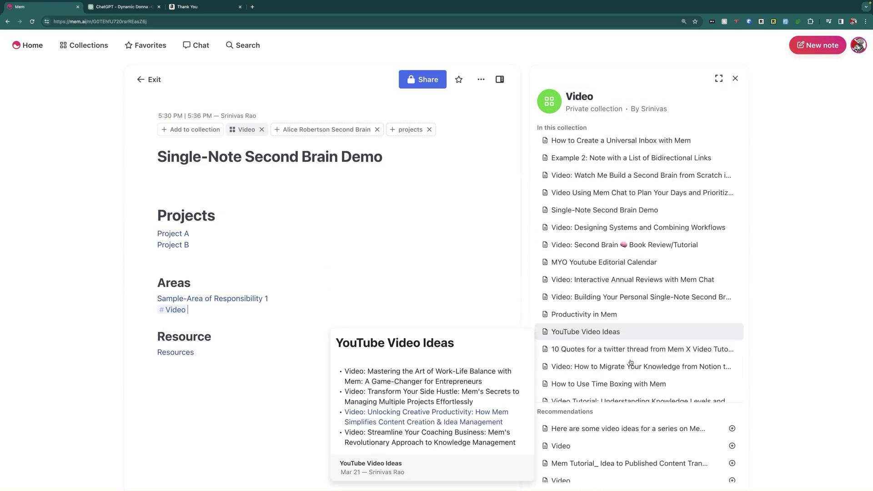
{"action": "scroll", "coordinate": [624, 291], "scroll_direction": "down", "scroll_amount": 3}
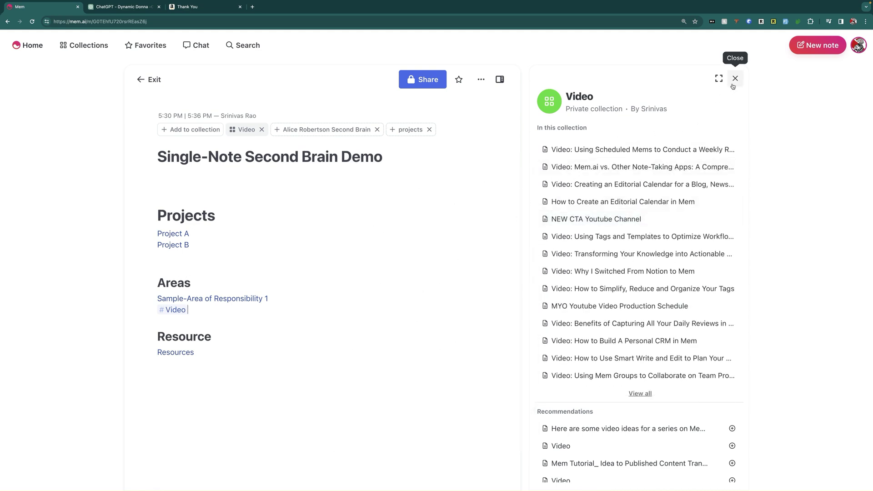
{"action": "left_click", "coordinate": [736, 78]}
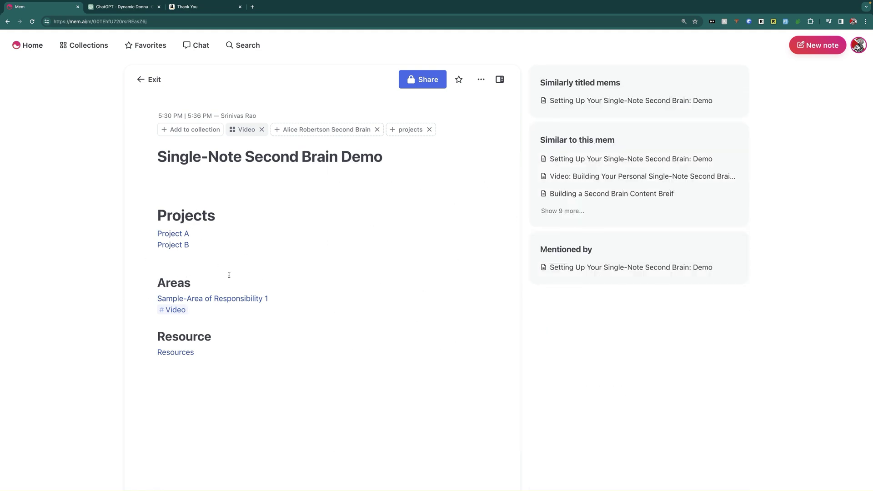
- Open 'Setting Up Your Single-Note Second Brain: Demo' from Similarly titled mems beside the demo
{"action": "left_click", "coordinate": [242, 342]}
{"action": "mouse_move", "coordinate": [684, 158]}
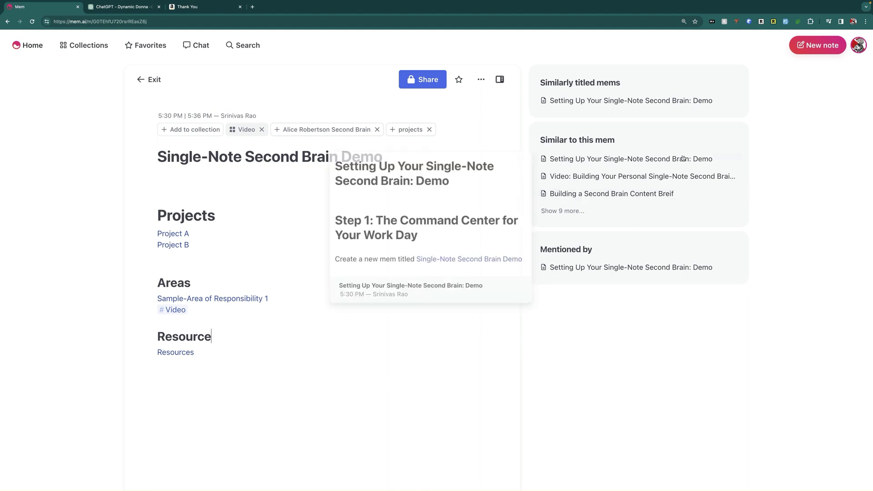
{"action": "left_click", "coordinate": [646, 103]}
{"action": "scroll", "coordinate": [629, 309], "scroll_direction": "down", "scroll_amount": 1}
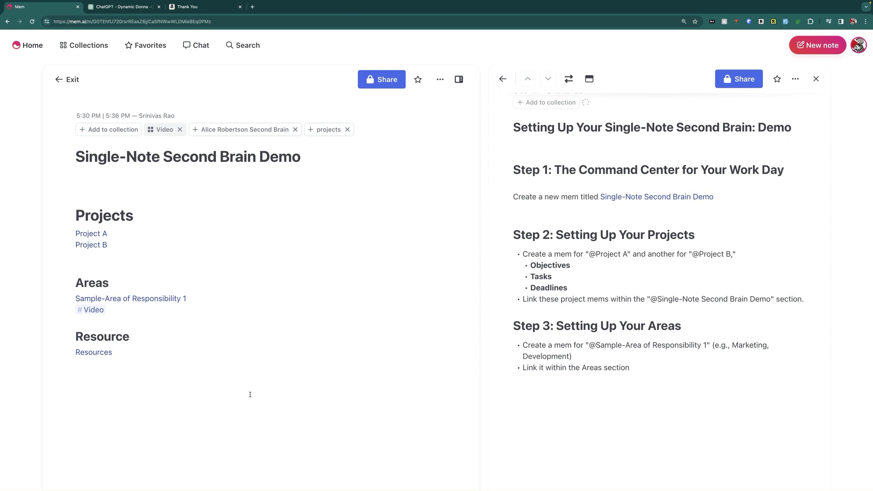
{"action": "key", "text": "Return"}
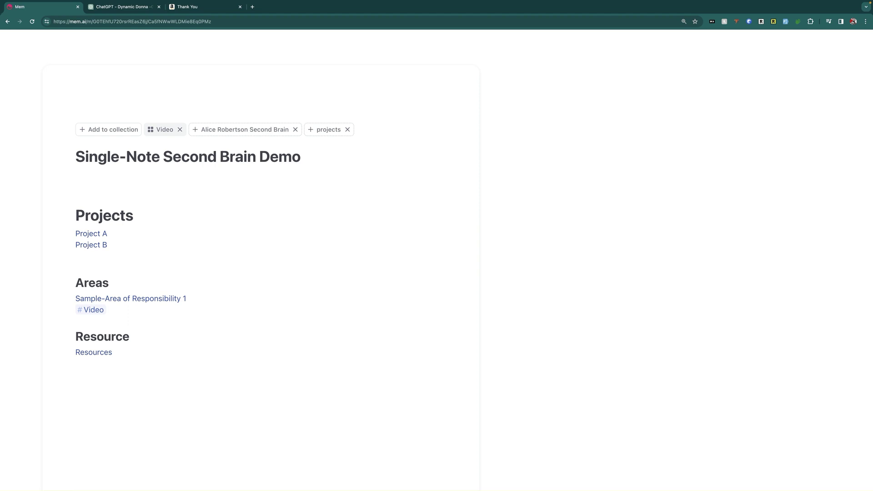
{"action": "type", "text": "@Inn"}
{"action": "type", "text": "ovcdfv"}
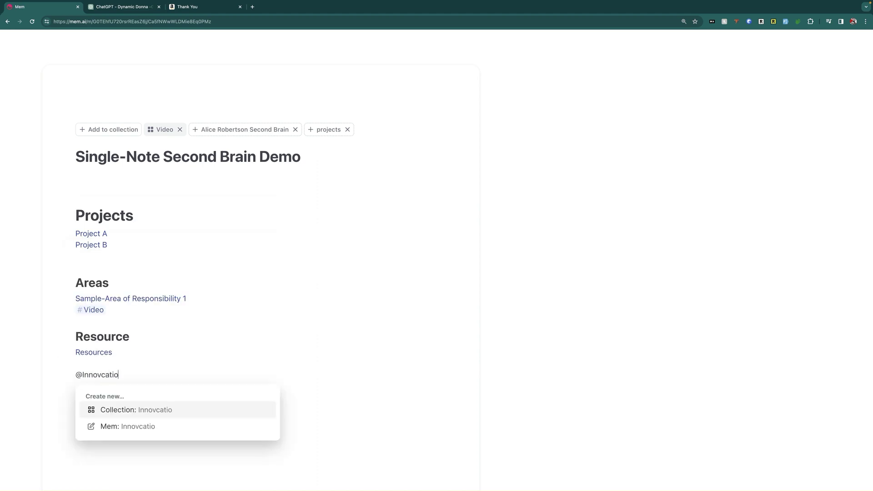
{"action": "key", "text": "BackSpace"}
{"action": "key", "text": "BackSpace"}
{"action": "key", "text": "BackSpace"}
{"action": "key", "text": "BackSpace"}
{"action": "key", "text": "BackSpace"}
{"action": "type", "text": "ative"}
{"action": "key", "text": "BackSpace"}
{"action": "type", "text": "e idea f"}
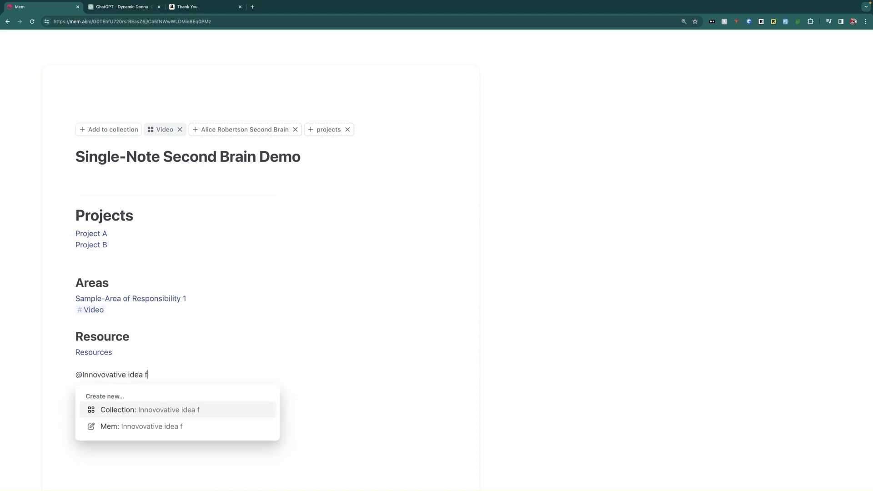
{"action": "type", "text": "or dog food"}
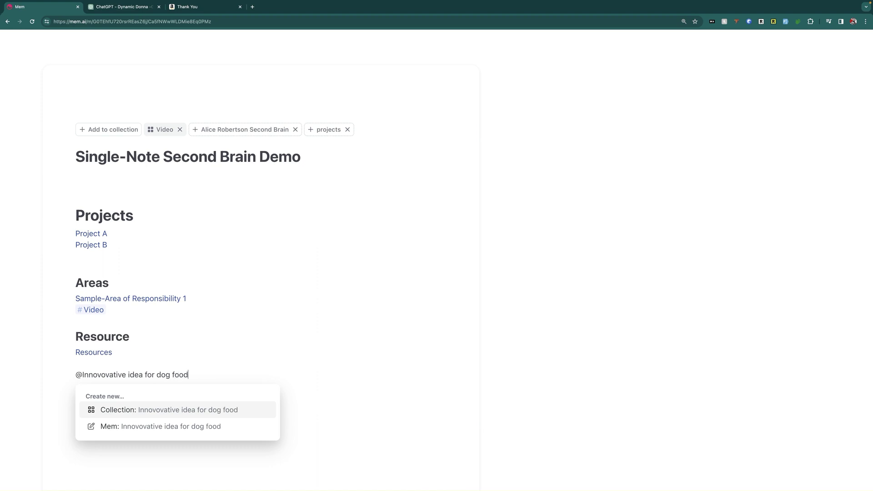
{"action": "key", "text": "Return"}
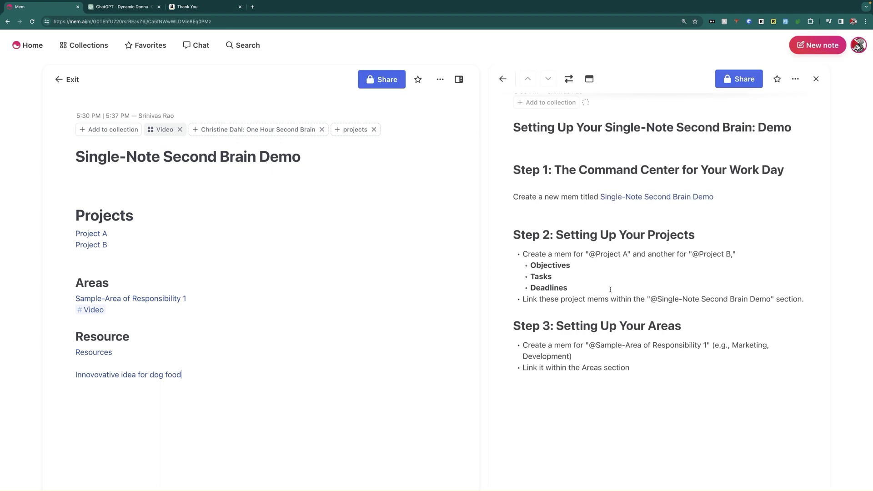
{"action": "scroll", "coordinate": [611, 290], "scroll_direction": "up", "scroll_amount": 1}
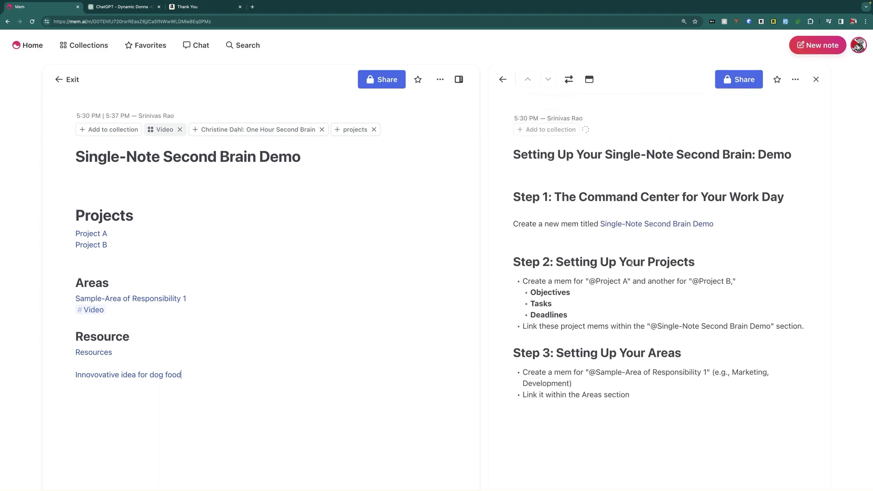
- Swap the panes, putting the setup guide on the left and the demo mem on the right
{"action": "left_click", "coordinate": [639, 286]}
{"action": "left_click", "coordinate": [568, 79]}
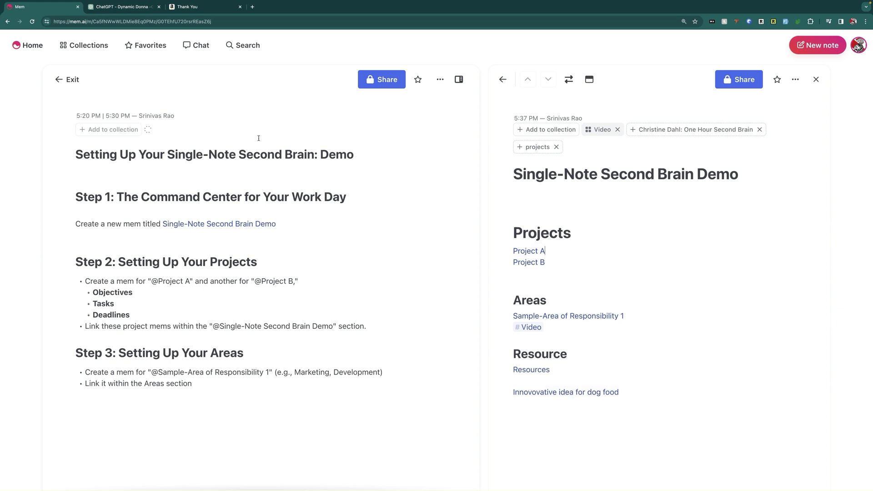
- Open the favourite Command Center note and scroll through Projects, Clixio Migration, Areas and Ideas and Insights
{"action": "mouse_move", "coordinate": [146, 44]}
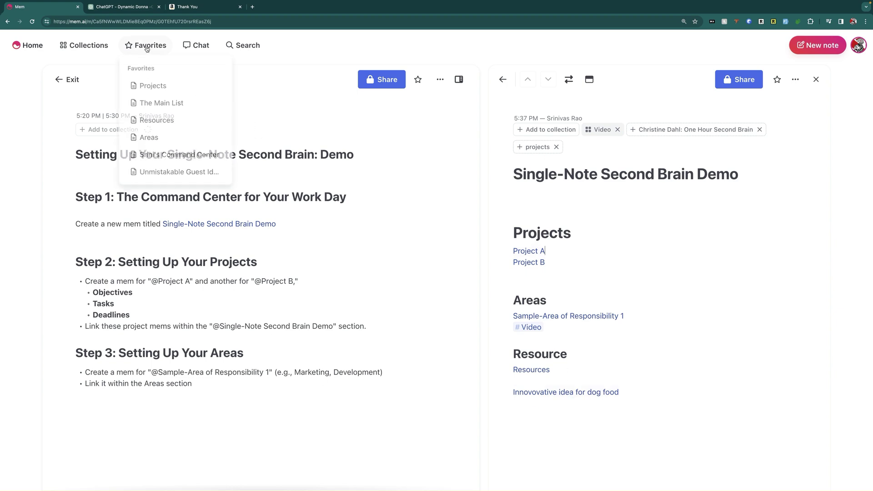
{"action": "left_click", "coordinate": [179, 154]}
{"action": "scroll", "coordinate": [344, 210], "scroll_direction": "down", "scroll_amount": 2}
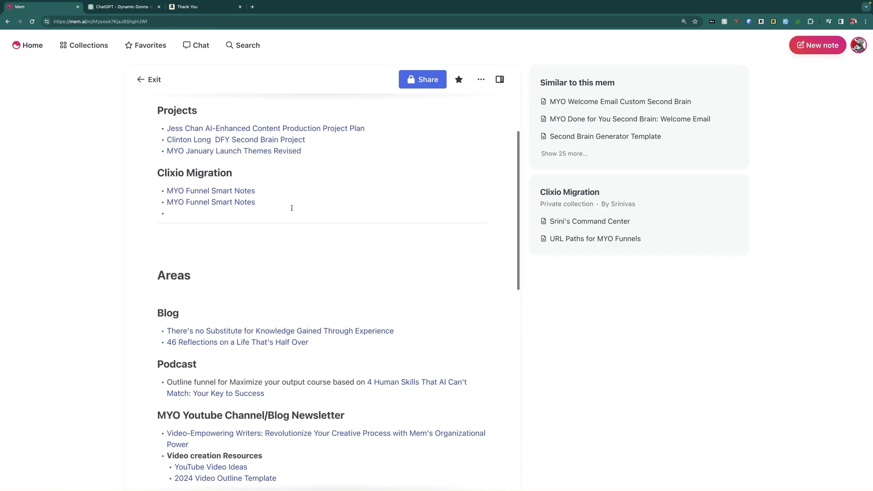
{"action": "scroll", "coordinate": [291, 208], "scroll_direction": "down", "scroll_amount": 3}
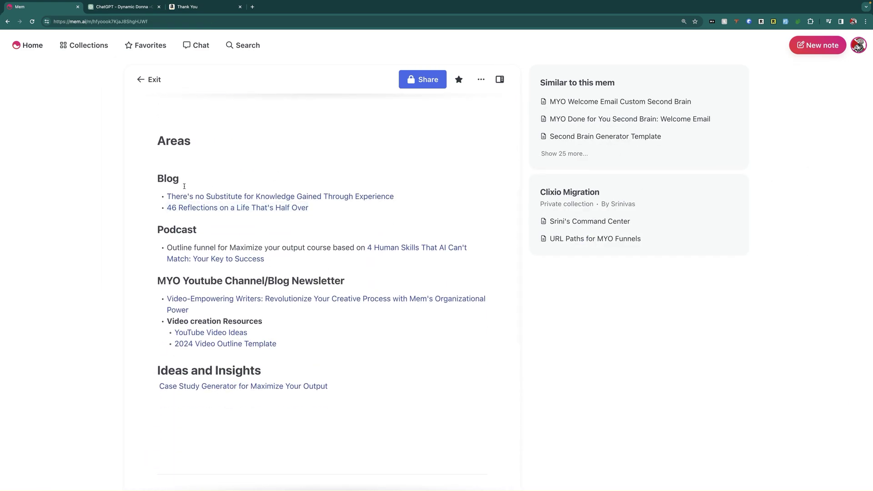
{"action": "scroll", "coordinate": [184, 186], "scroll_direction": "down", "scroll_amount": 1}
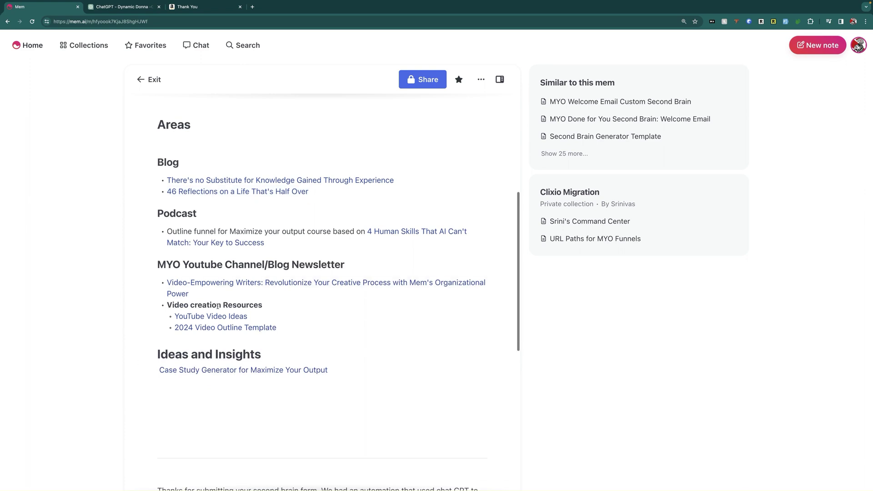
{"action": "scroll", "coordinate": [302, 255], "scroll_direction": "up", "scroll_amount": 3}
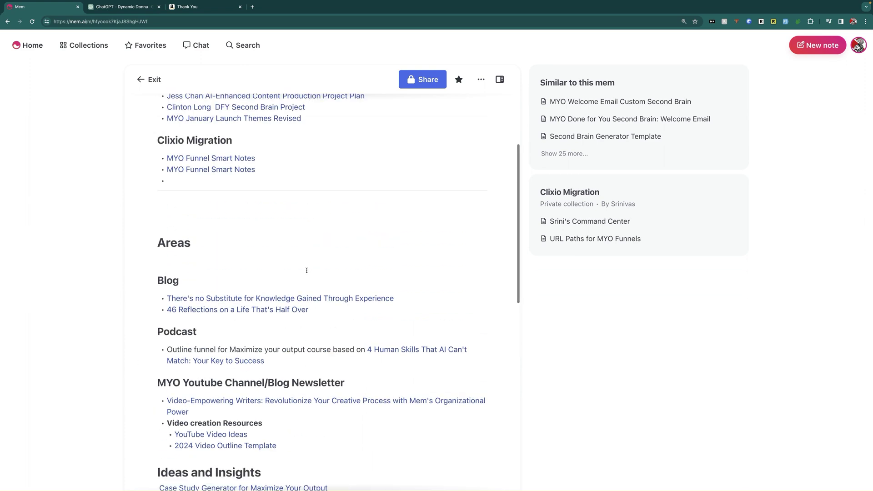
{"action": "scroll", "coordinate": [307, 270], "scroll_direction": "up", "scroll_amount": 3}
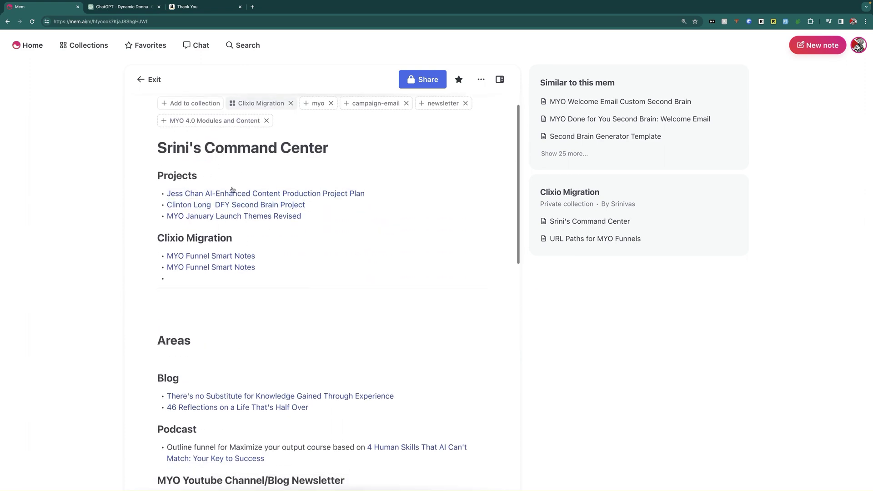
{"action": "scroll", "coordinate": [255, 186], "scroll_direction": "down", "scroll_amount": 5}
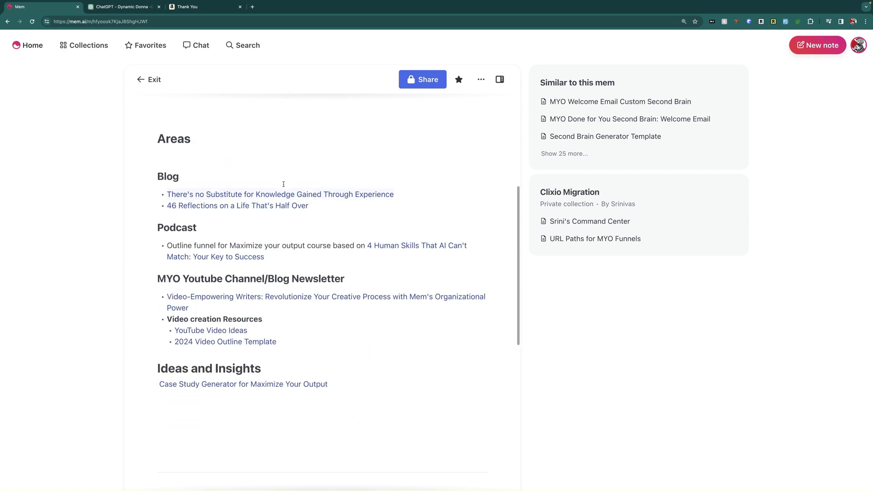
{"action": "scroll", "coordinate": [283, 184], "scroll_direction": "up", "scroll_amount": 1}
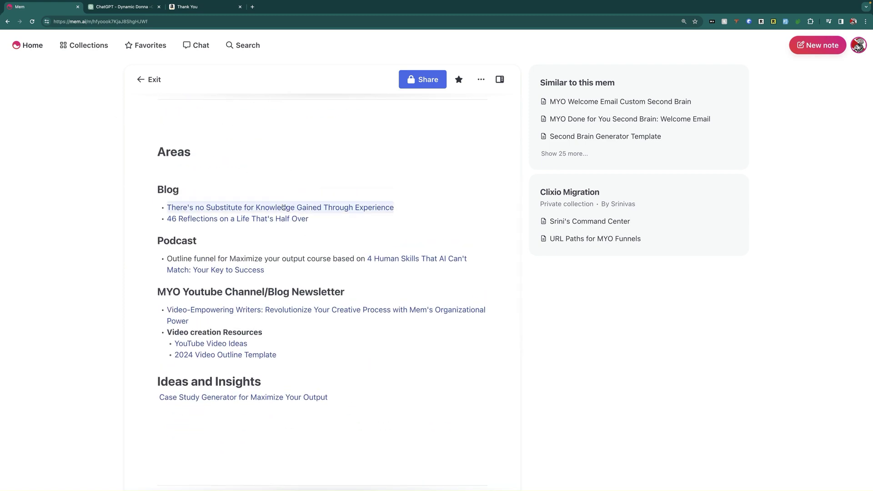
{"action": "scroll", "coordinate": [236, 226], "scroll_direction": "down", "scroll_amount": 3}
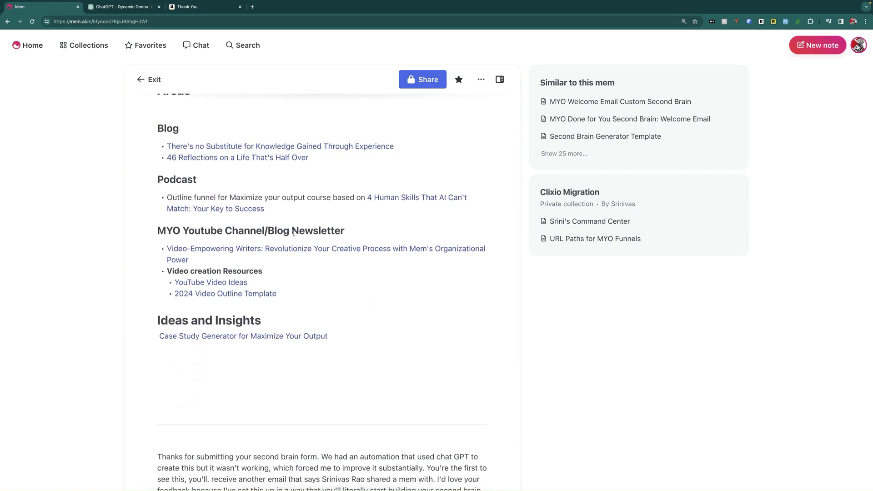
{"action": "scroll", "coordinate": [255, 227], "scroll_direction": "down", "scroll_amount": 2}
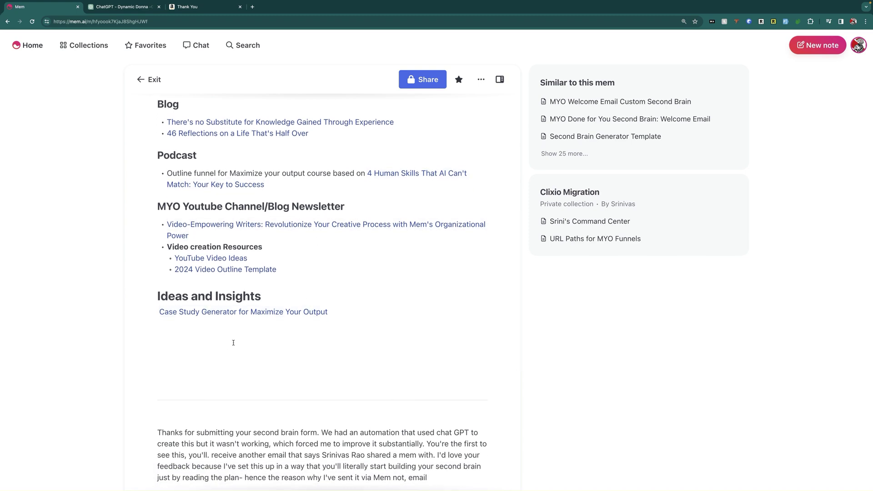
{"action": "scroll", "coordinate": [232, 344], "scroll_direction": "down", "scroll_amount": 2}
{"action": "scroll", "coordinate": [254, 339], "scroll_direction": "up", "scroll_amount": 3}
{"action": "scroll", "coordinate": [260, 337], "scroll_direction": "up", "scroll_amount": 5}
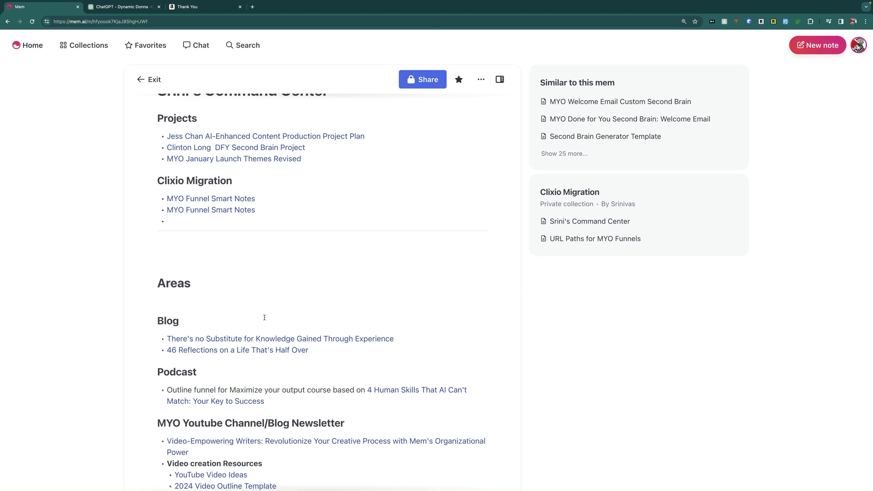
- Place the cursor at the start of the Blog heading in Command Center
{"action": "left_click", "coordinate": [265, 315]}
{"action": "scroll", "coordinate": [270, 305], "scroll_direction": "down", "scroll_amount": 3}
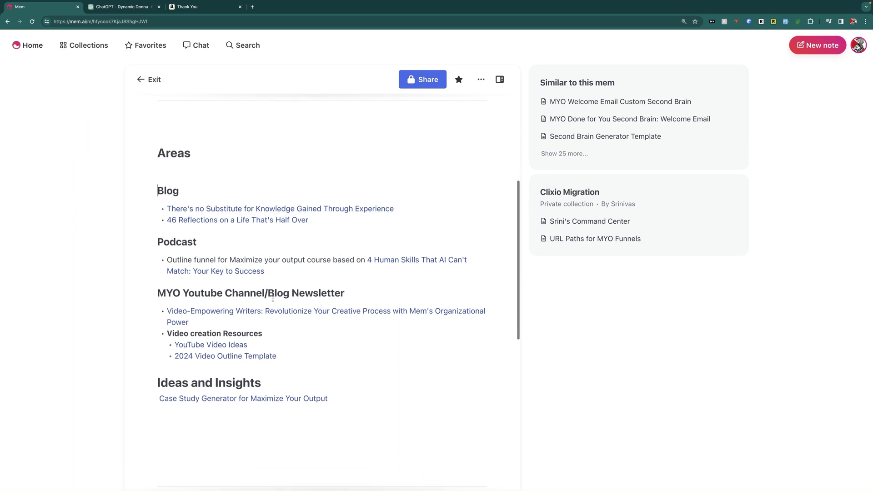
{"action": "scroll", "coordinate": [278, 320], "scroll_direction": "up", "scroll_amount": 1}
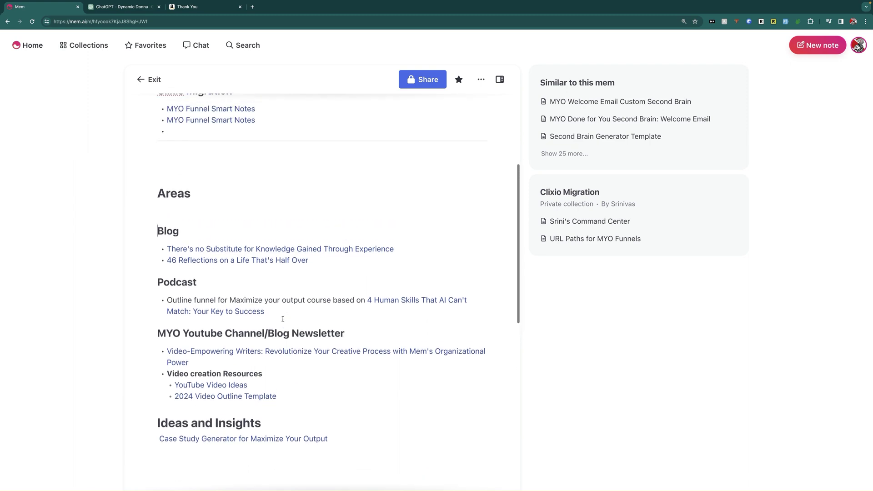